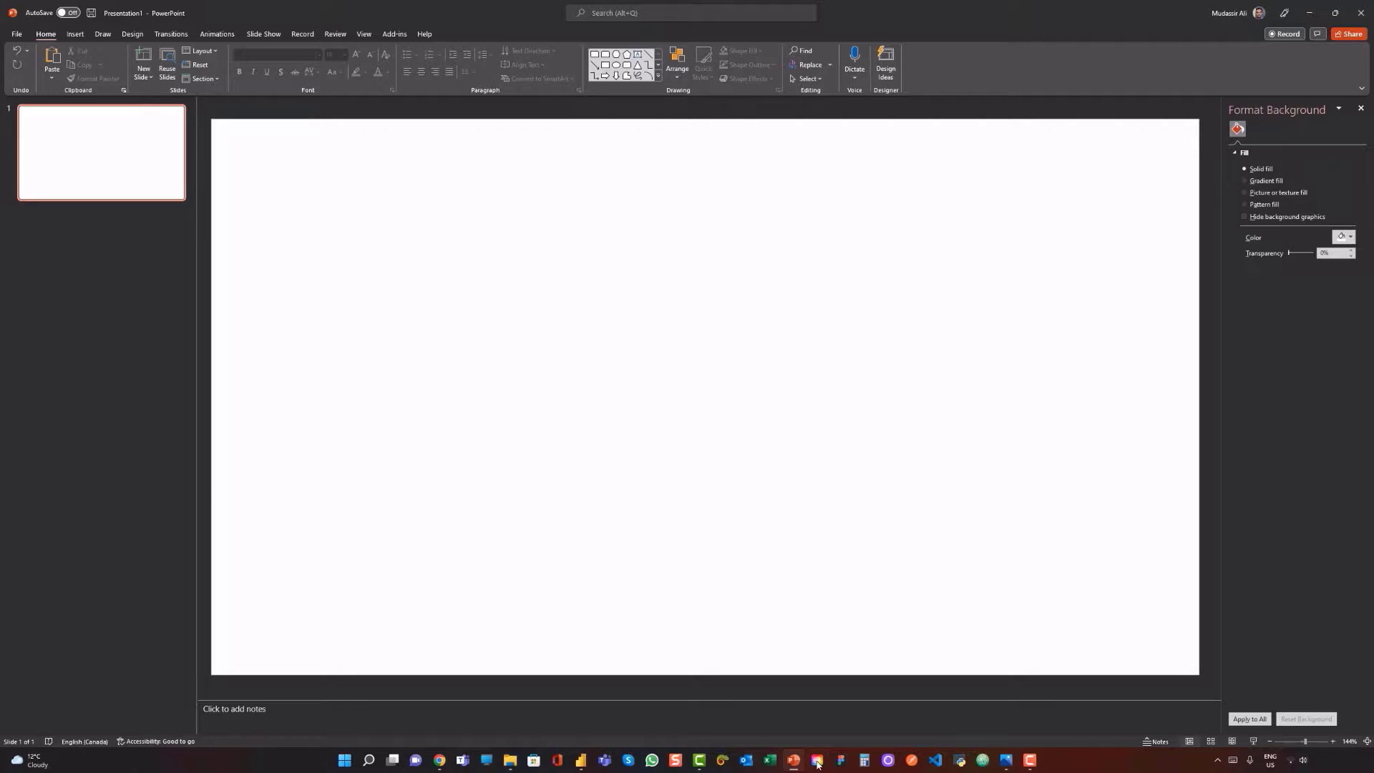
Bring the Power BI Desktop dashboard to the front
{"action": "left_click", "coordinate": [580, 760]}
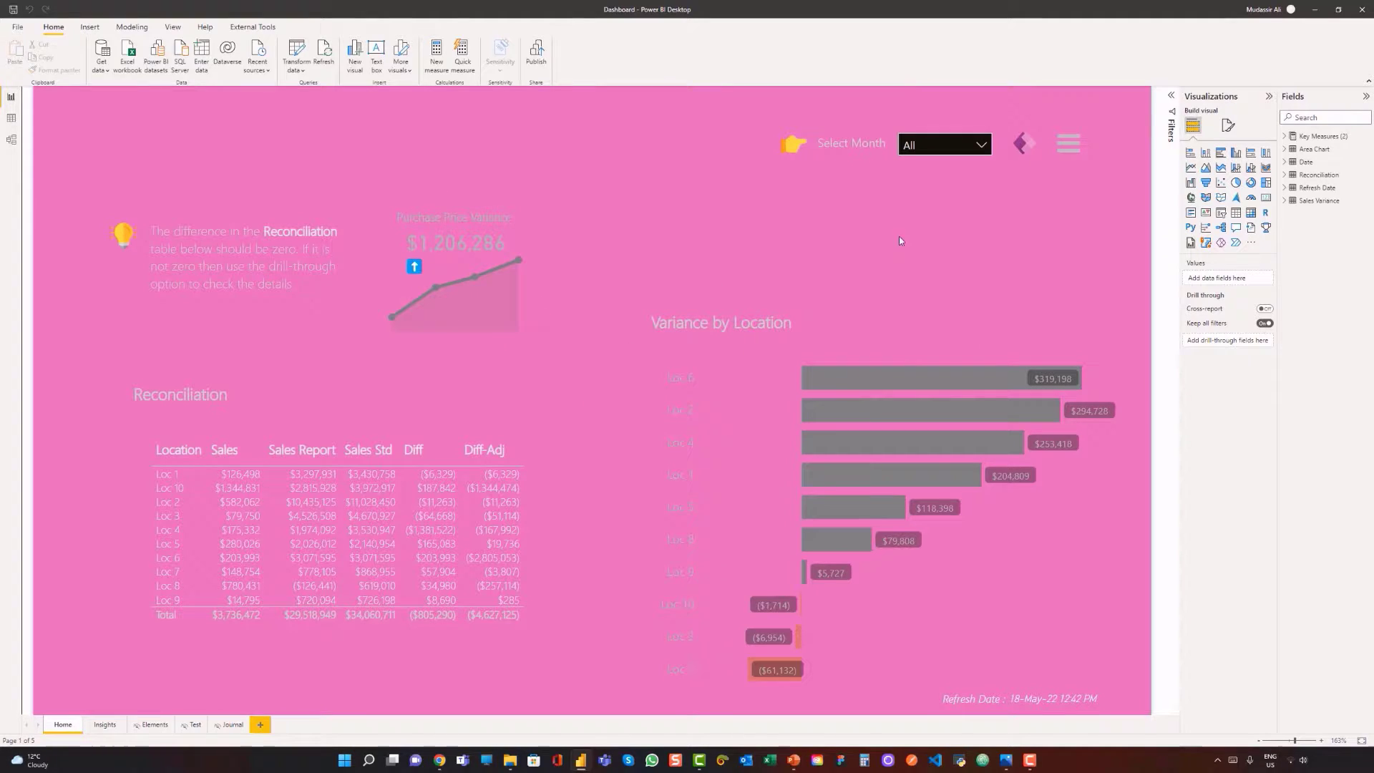
Minimize Power BI, select the blank PowerPoint slide and show the Insert tab
{"action": "left_click", "coordinate": [1314, 16]}
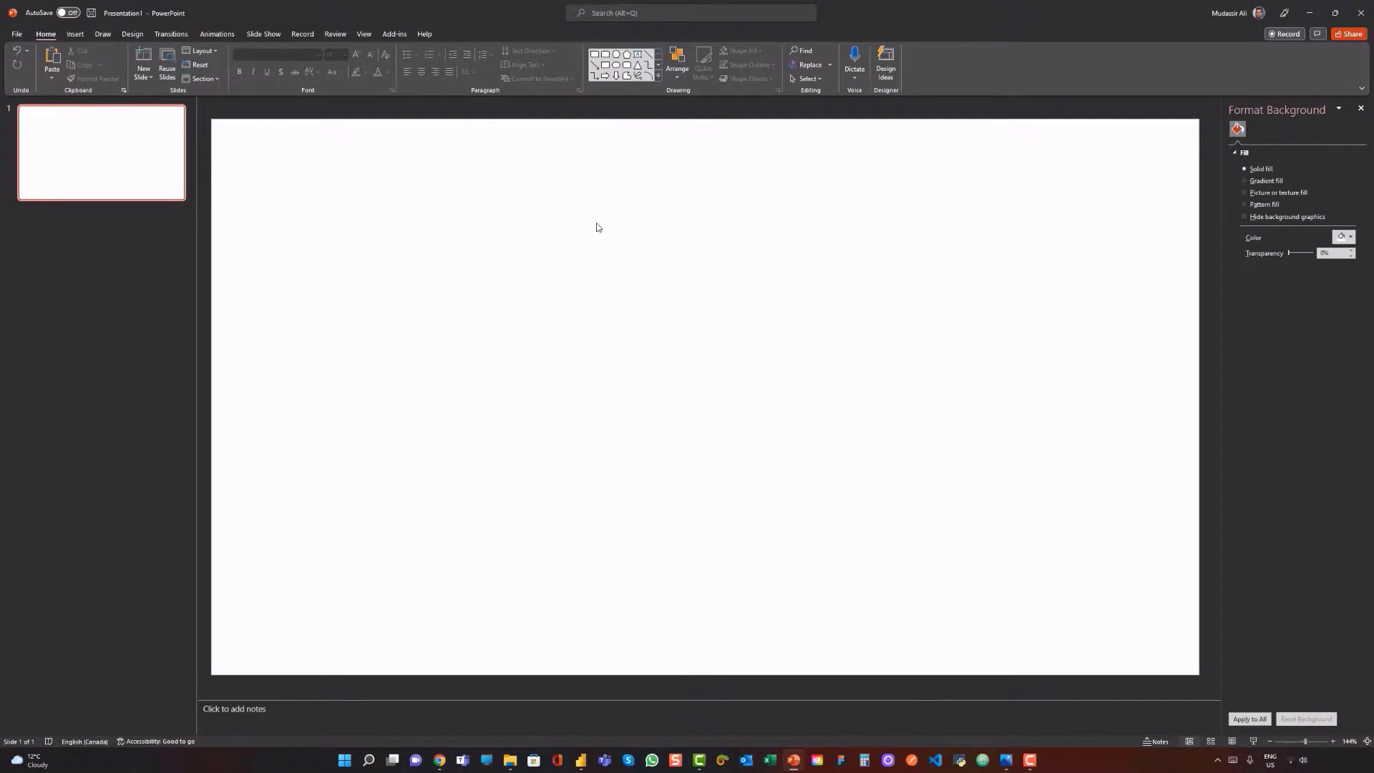
{"action": "left_click", "coordinate": [227, 174]}
{"action": "left_click", "coordinate": [76, 37]}
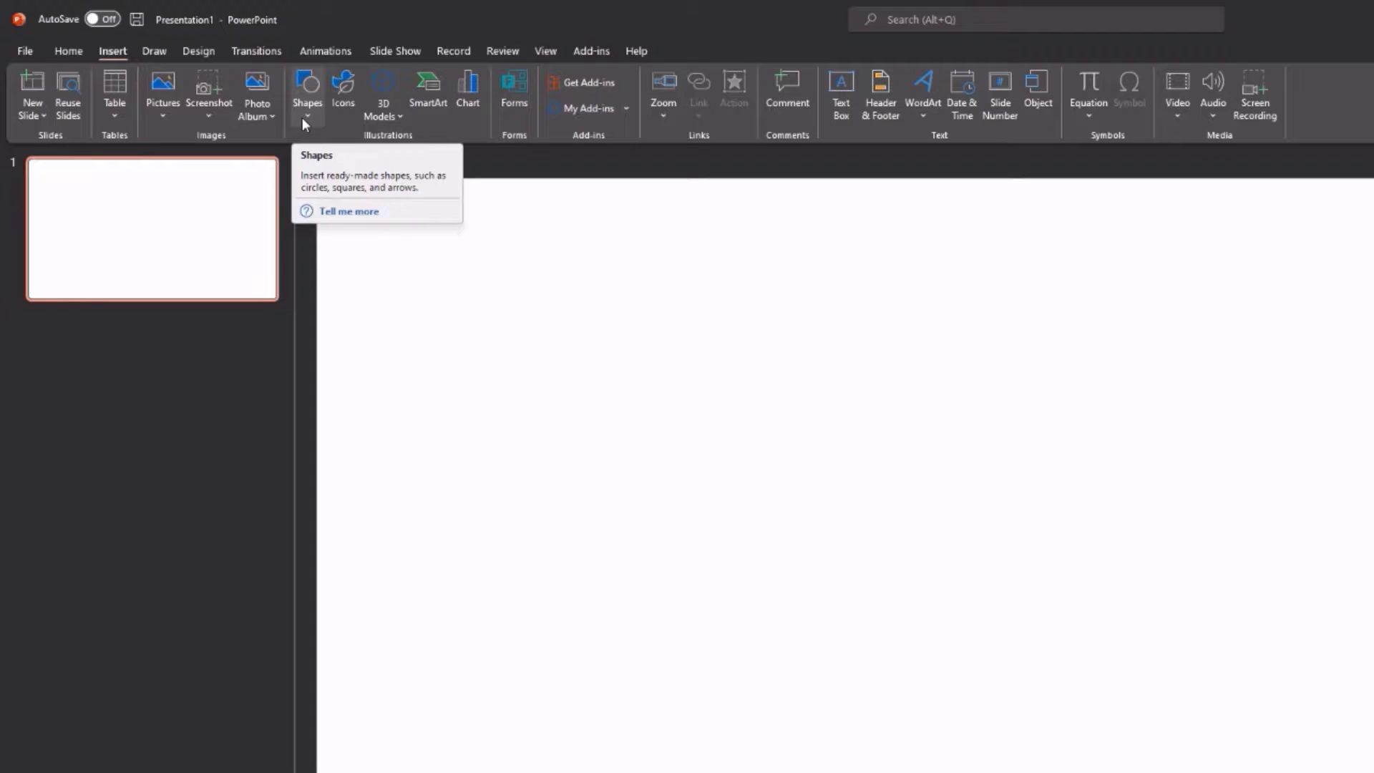
Browse Pictures > Stock Images and select the purple mountain sunset photo
{"action": "left_click", "coordinate": [163, 104]}
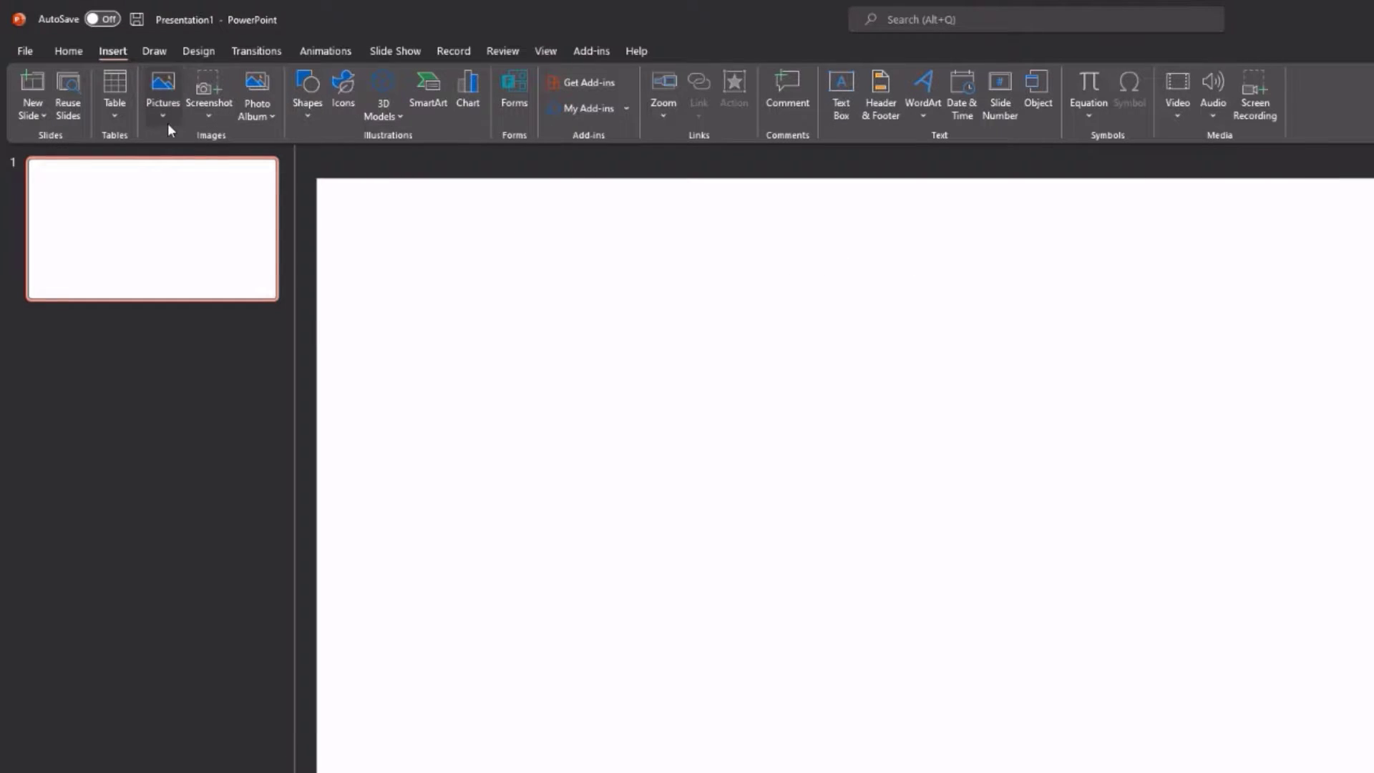
{"action": "left_click", "coordinate": [166, 118]}
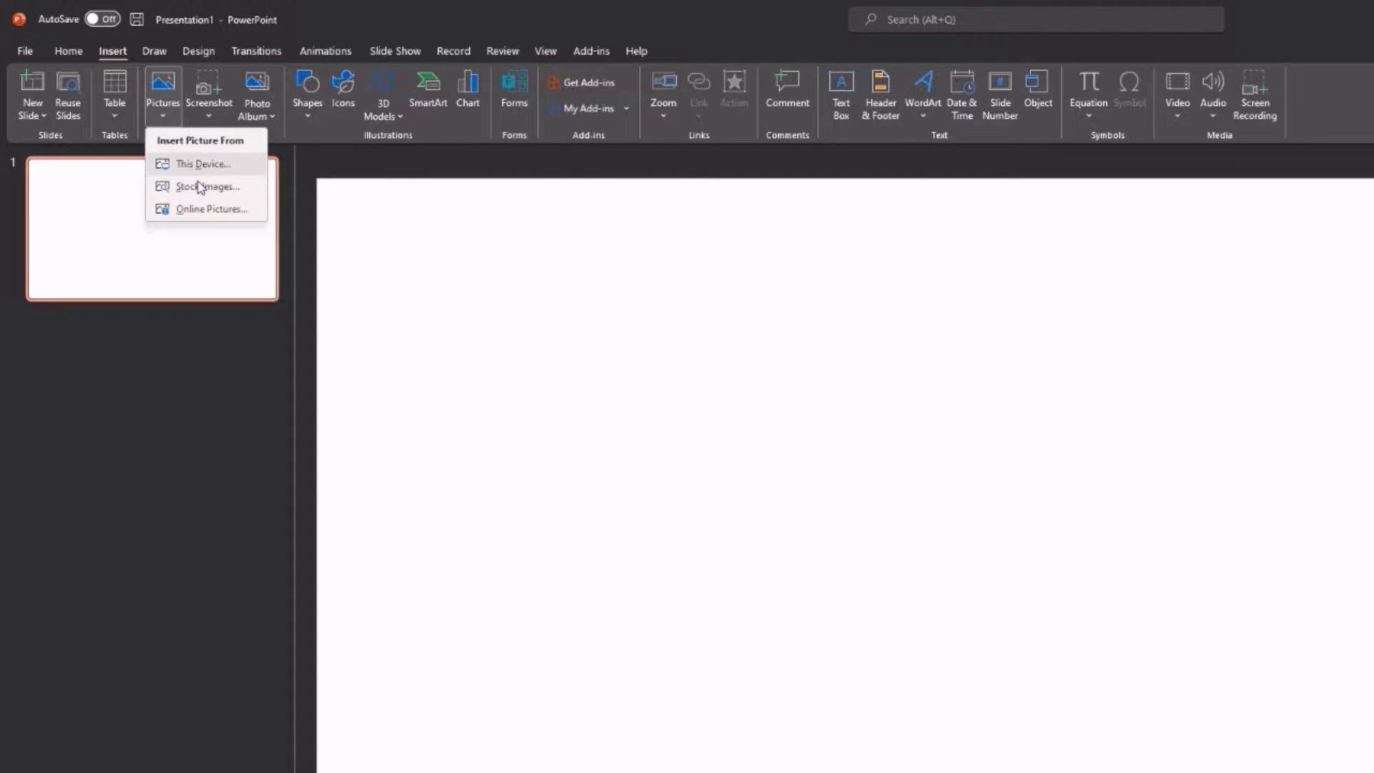
{"action": "left_click", "coordinate": [199, 187]}
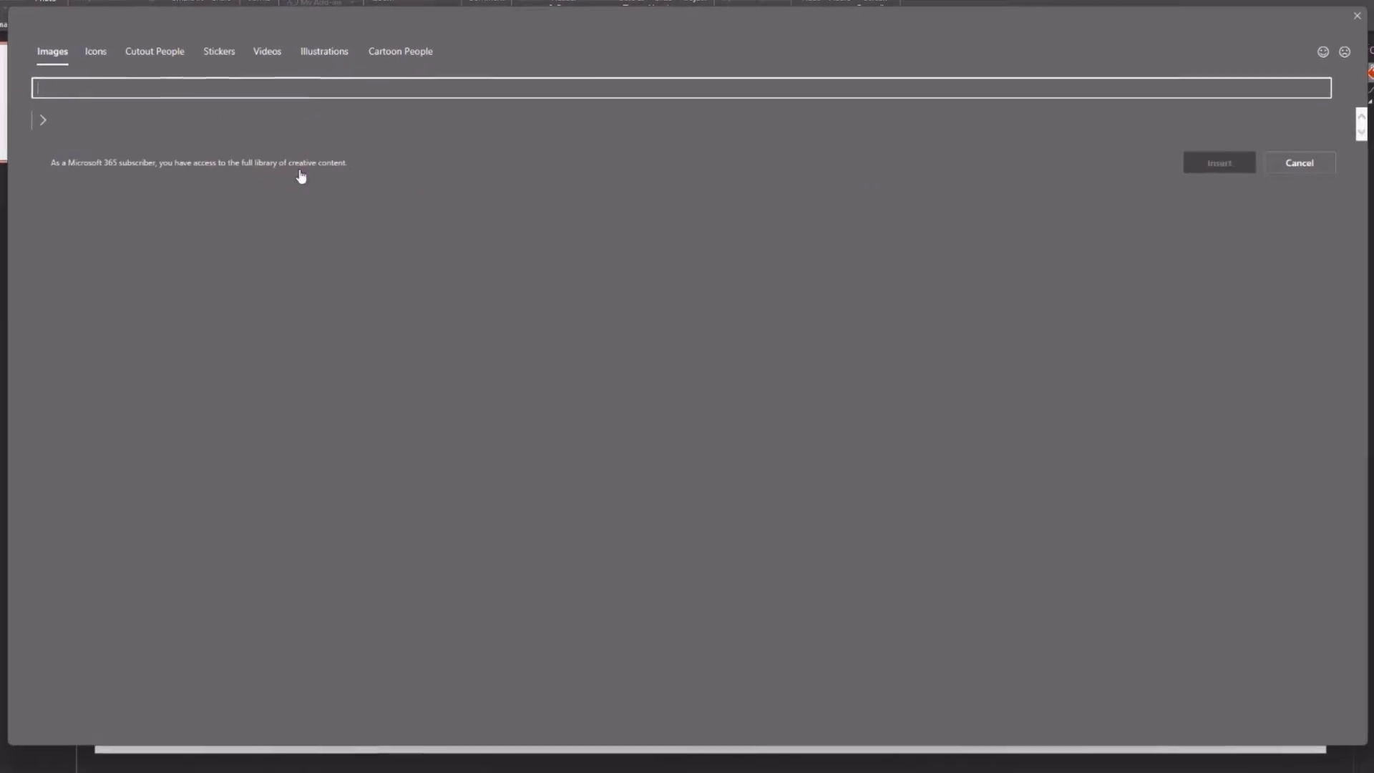
{"action": "scroll", "coordinate": [650, 362], "scroll_direction": "down", "scroll_amount": 8}
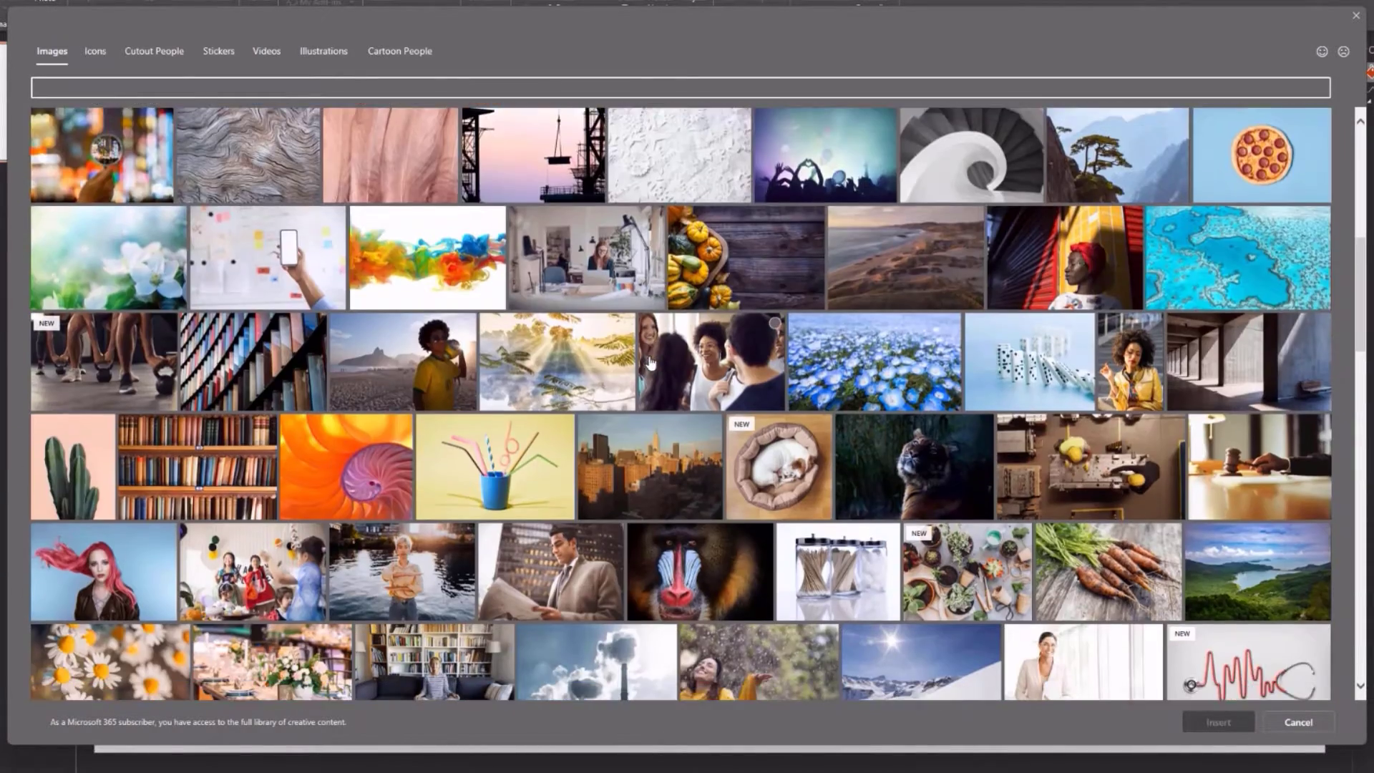
{"action": "scroll", "coordinate": [650, 363], "scroll_direction": "down", "scroll_amount": 15}
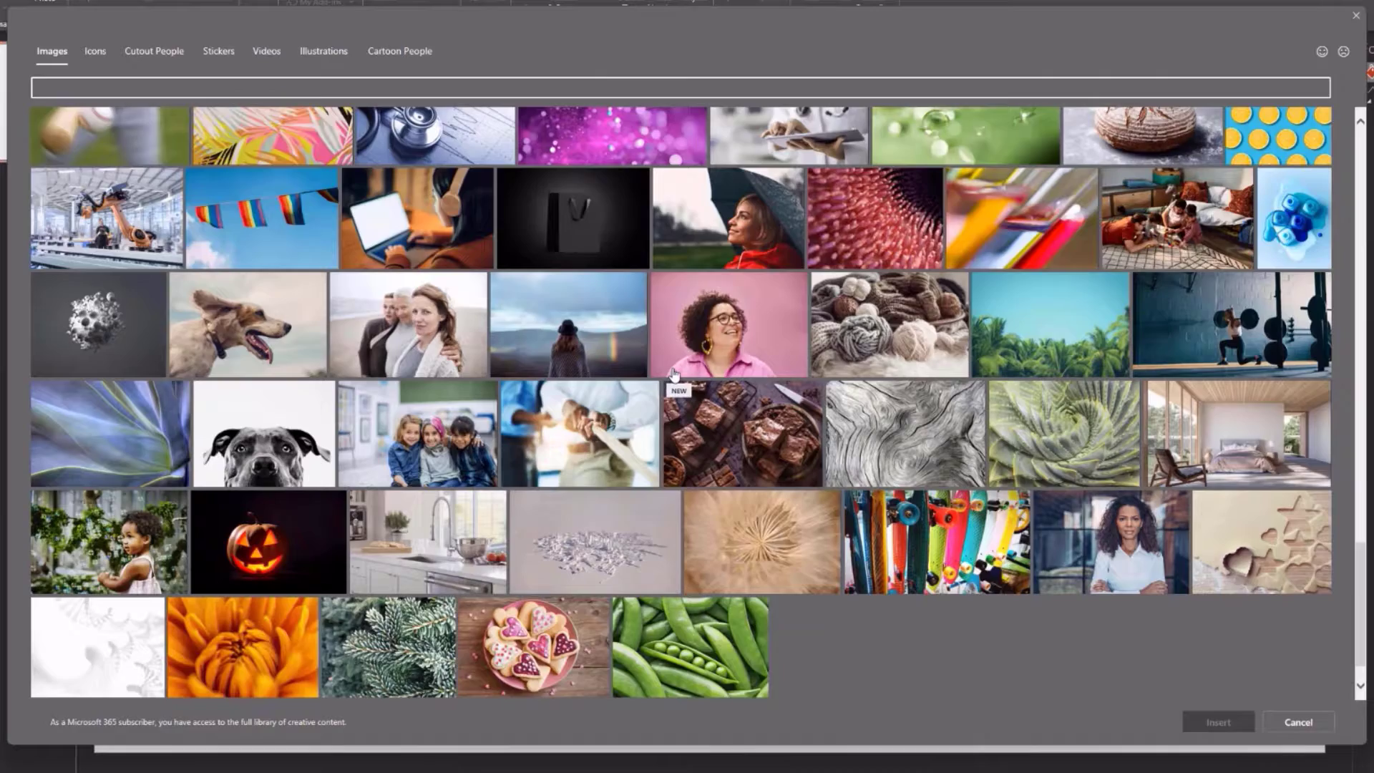
{"action": "scroll", "coordinate": [673, 372], "scroll_direction": "down", "scroll_amount": 10}
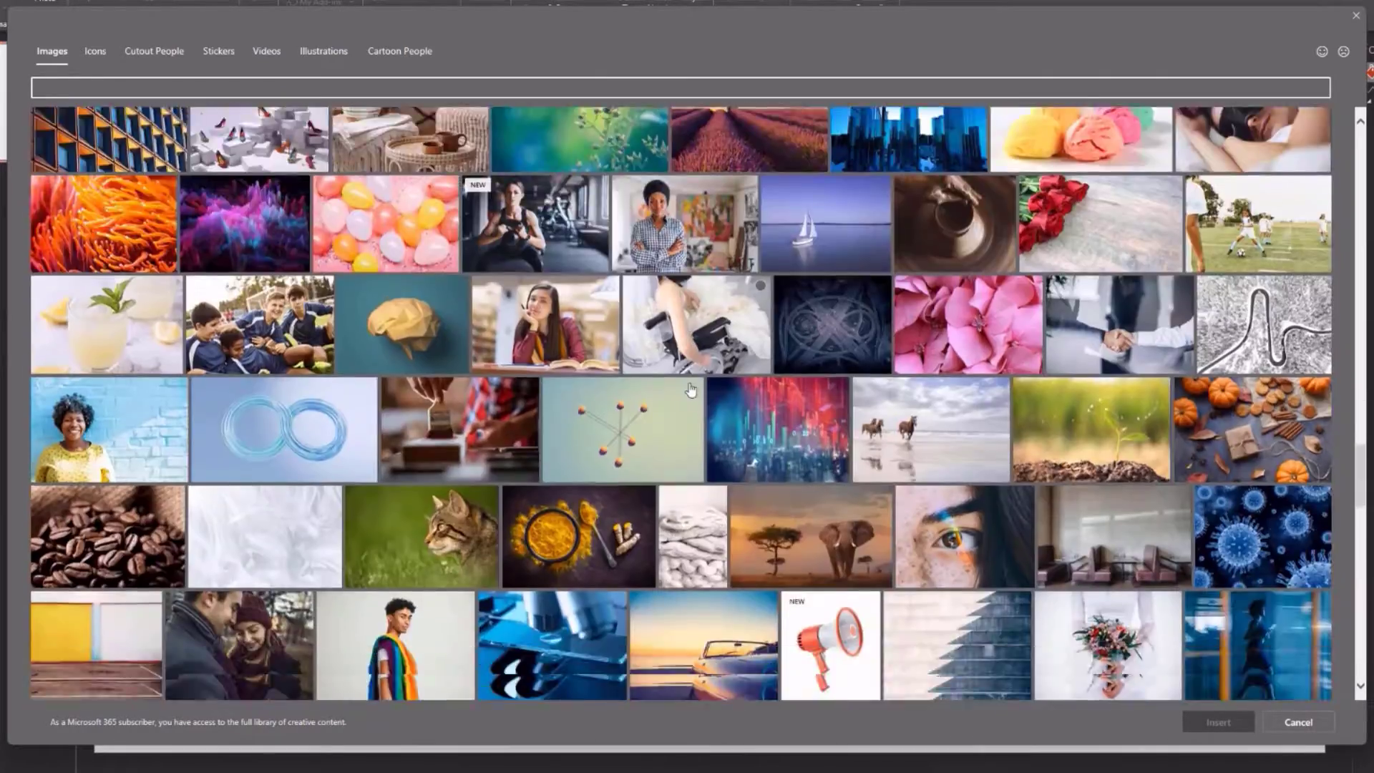
{"action": "scroll", "coordinate": [690, 389], "scroll_direction": "down", "scroll_amount": 10}
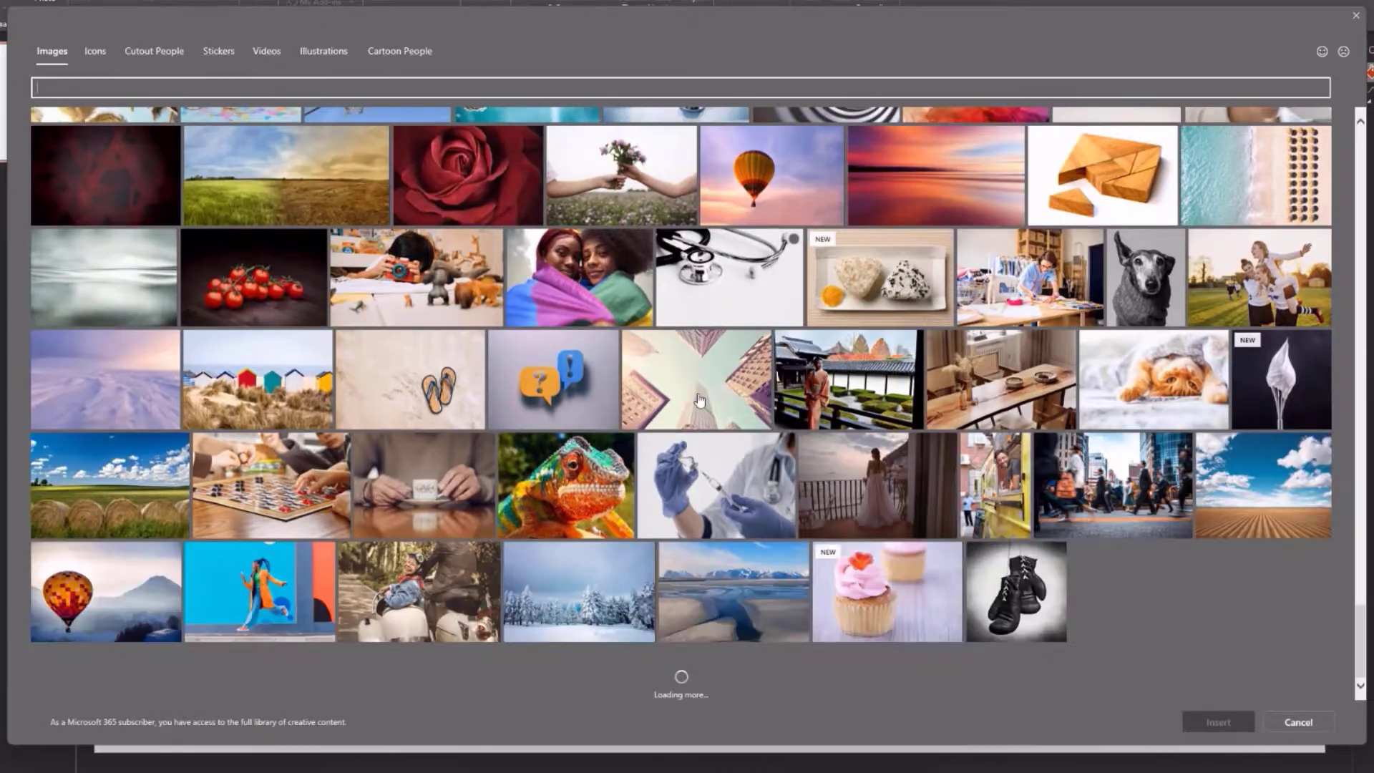
{"action": "scroll", "coordinate": [686, 393], "scroll_direction": "down", "scroll_amount": 10}
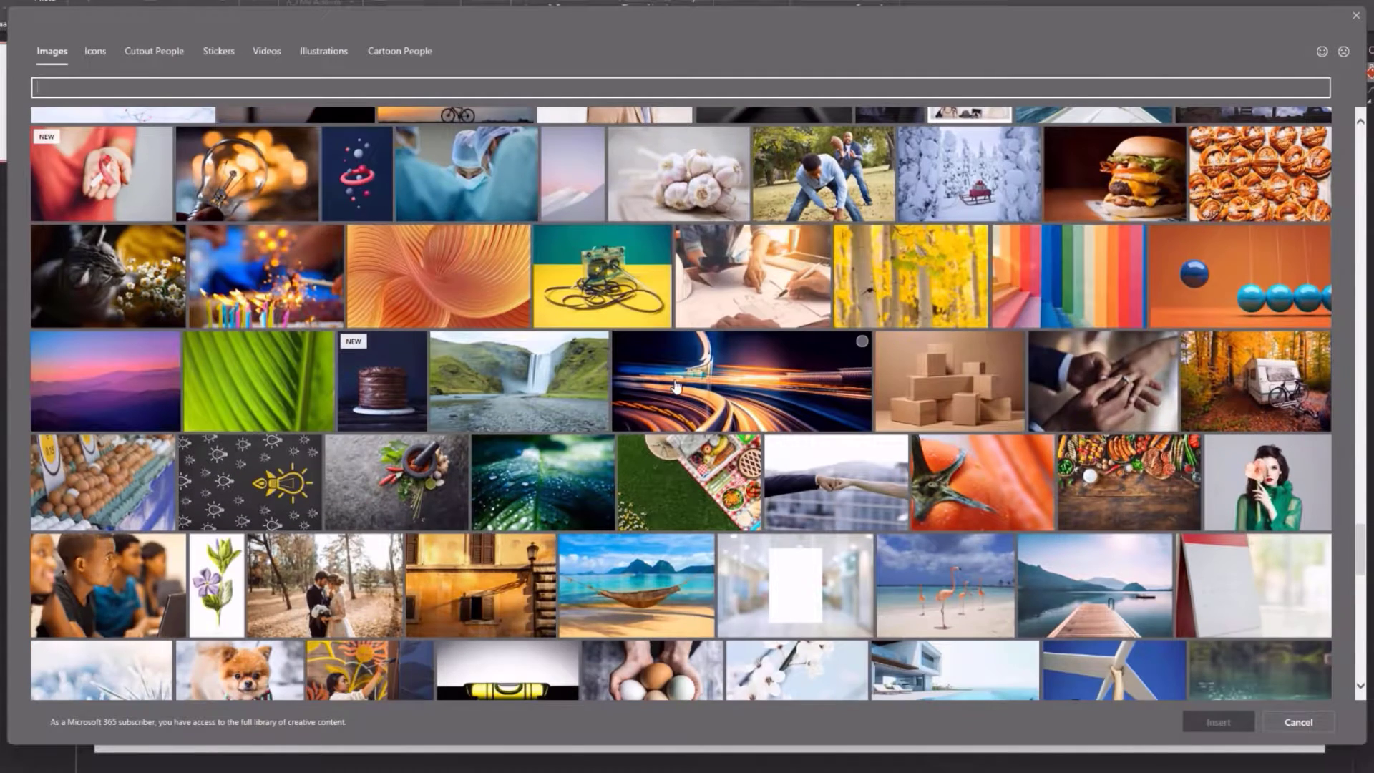
{"action": "scroll", "coordinate": [676, 387], "scroll_direction": "down", "scroll_amount": 3}
{"action": "scroll", "coordinate": [679, 387], "scroll_direction": "up", "scroll_amount": 1}
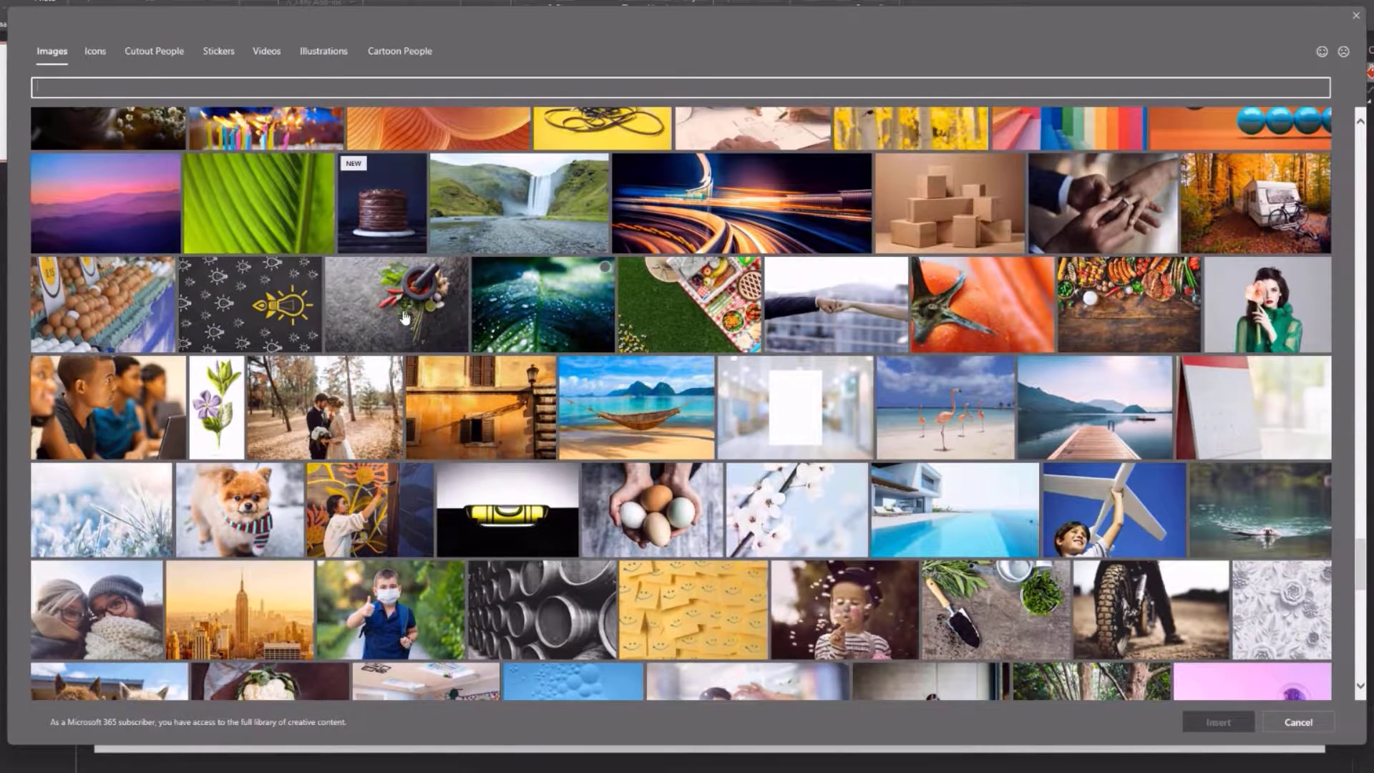
{"action": "left_click", "coordinate": [144, 224]}
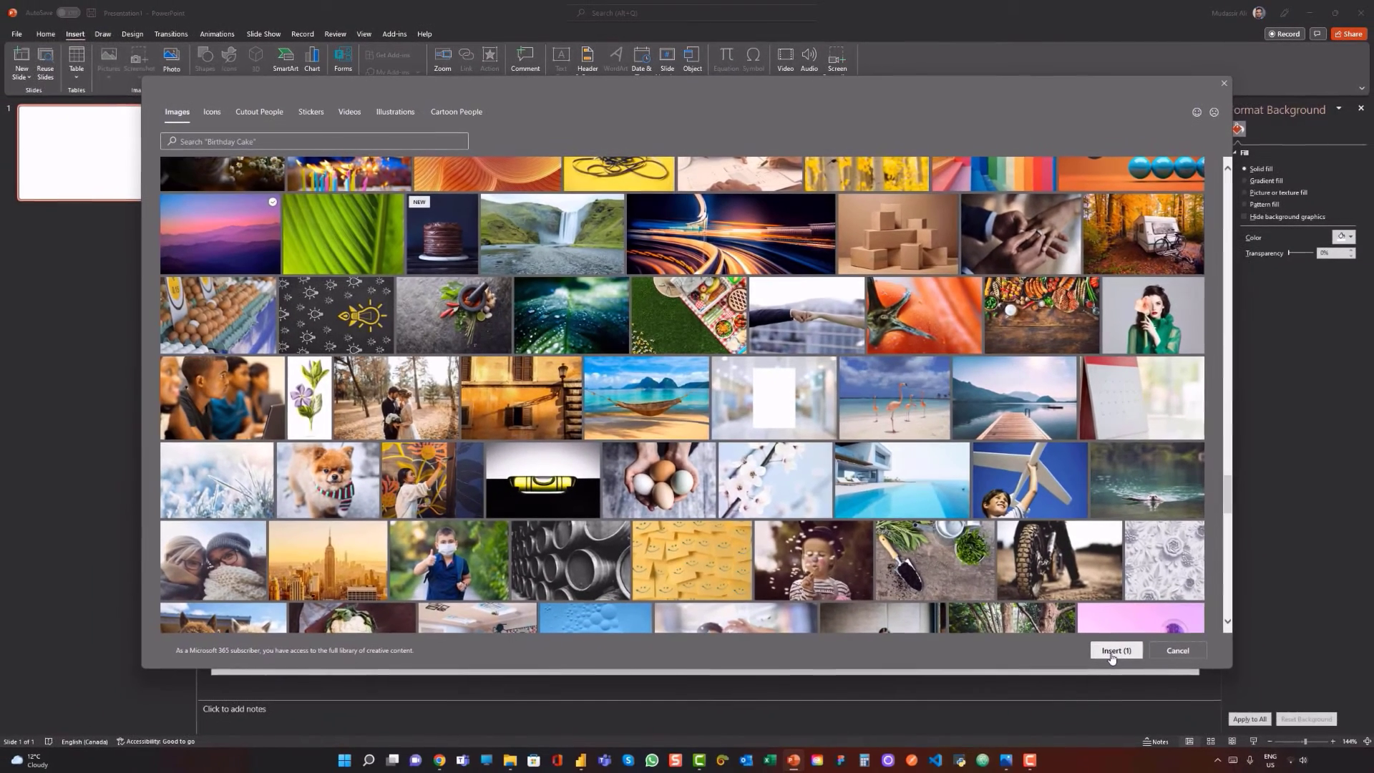
Insert the chosen photo and apply the first full-slide Design Ideas layout
{"action": "key", "text": "Escape"}
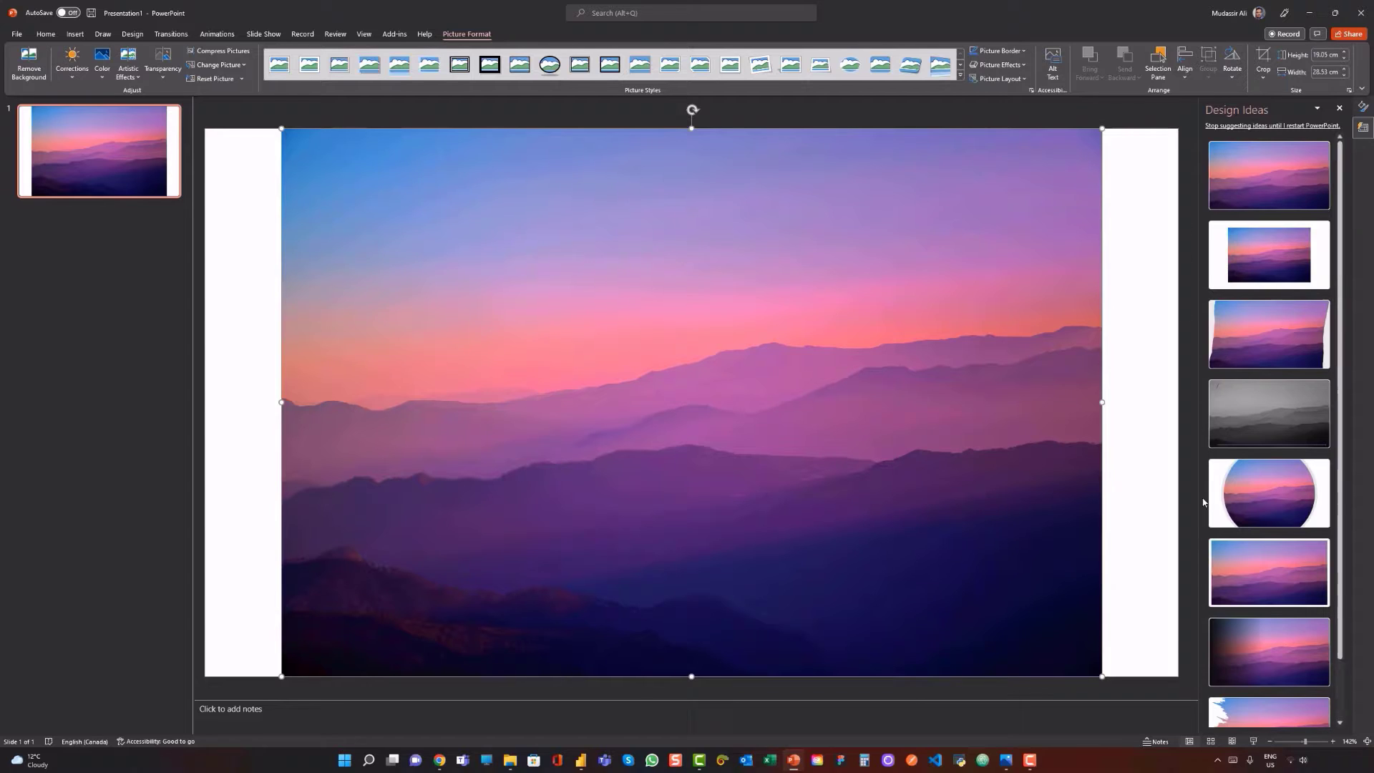
{"action": "left_click", "coordinate": [1269, 172]}
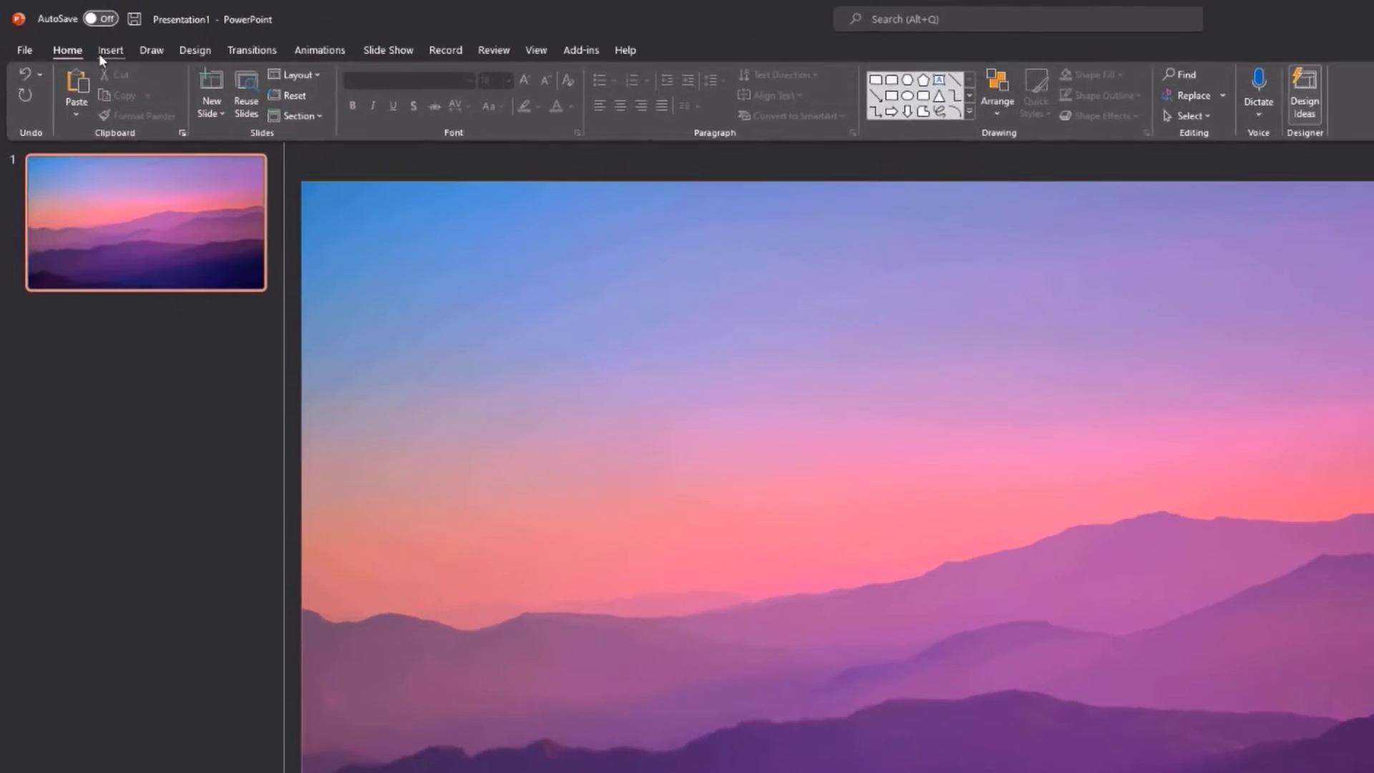
Draw a rounded-corner rectangle, about 6.09 cm by 5.3 cm, over the upper photo
{"action": "left_click", "coordinate": [75, 34]}
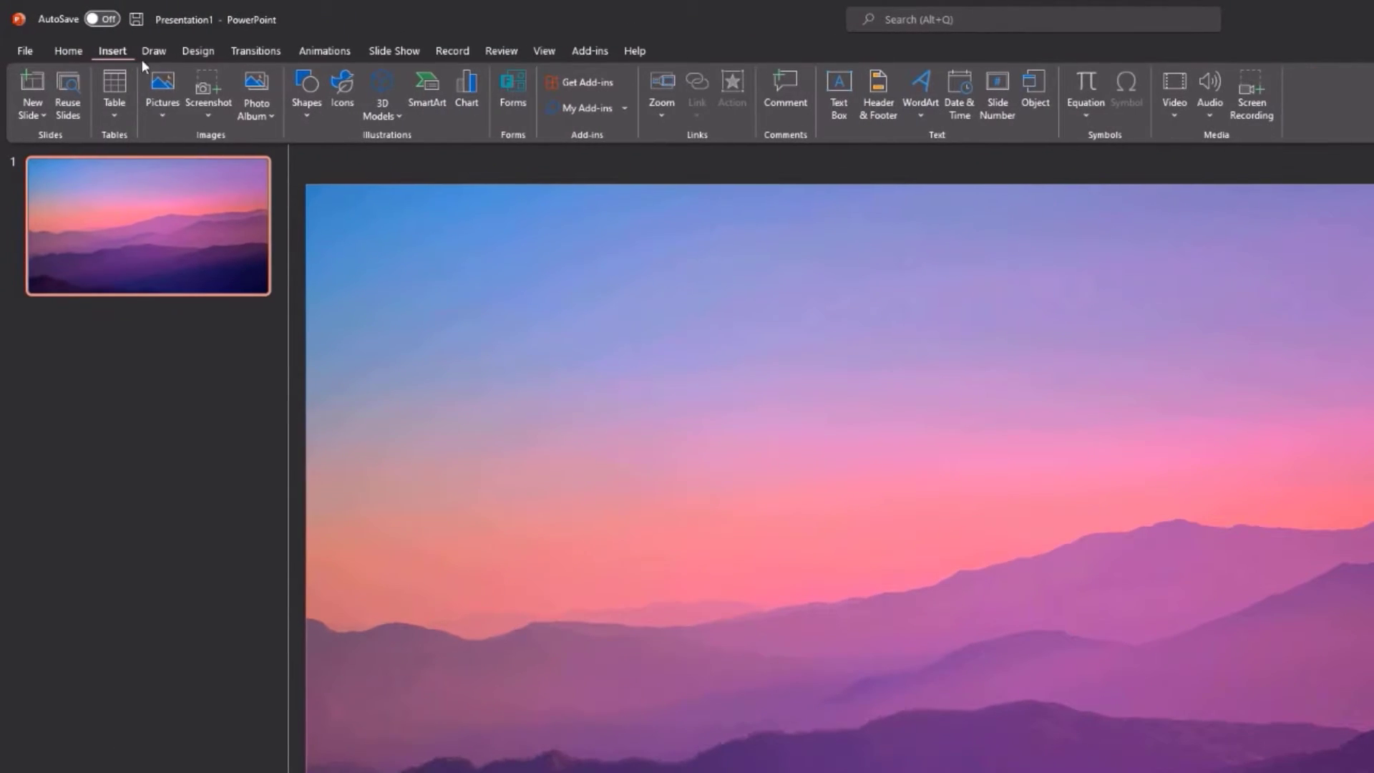
{"action": "left_click", "coordinate": [298, 115]}
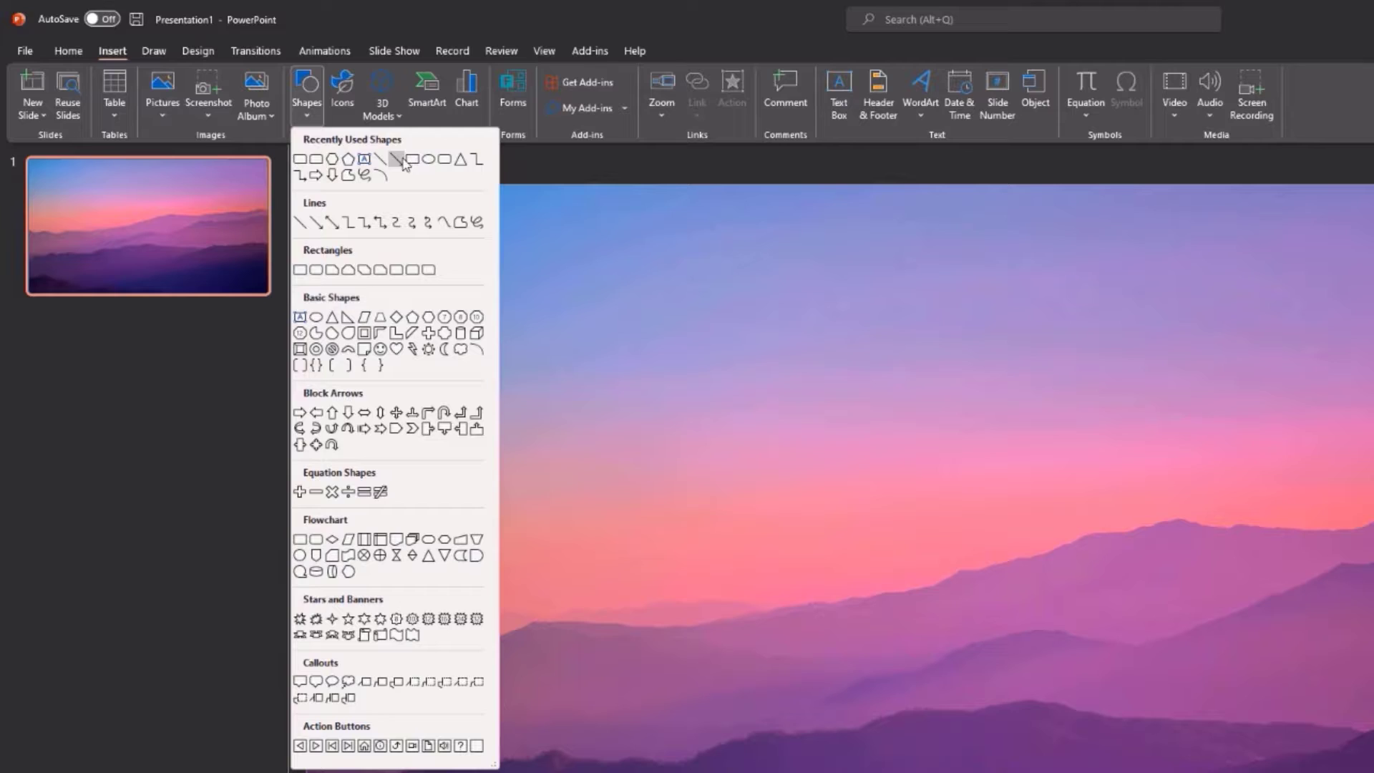
{"action": "left_click", "coordinate": [445, 159]}
{"action": "left_click_drag", "start_coordinate": [632, 331], "coordinate": [860, 593]}
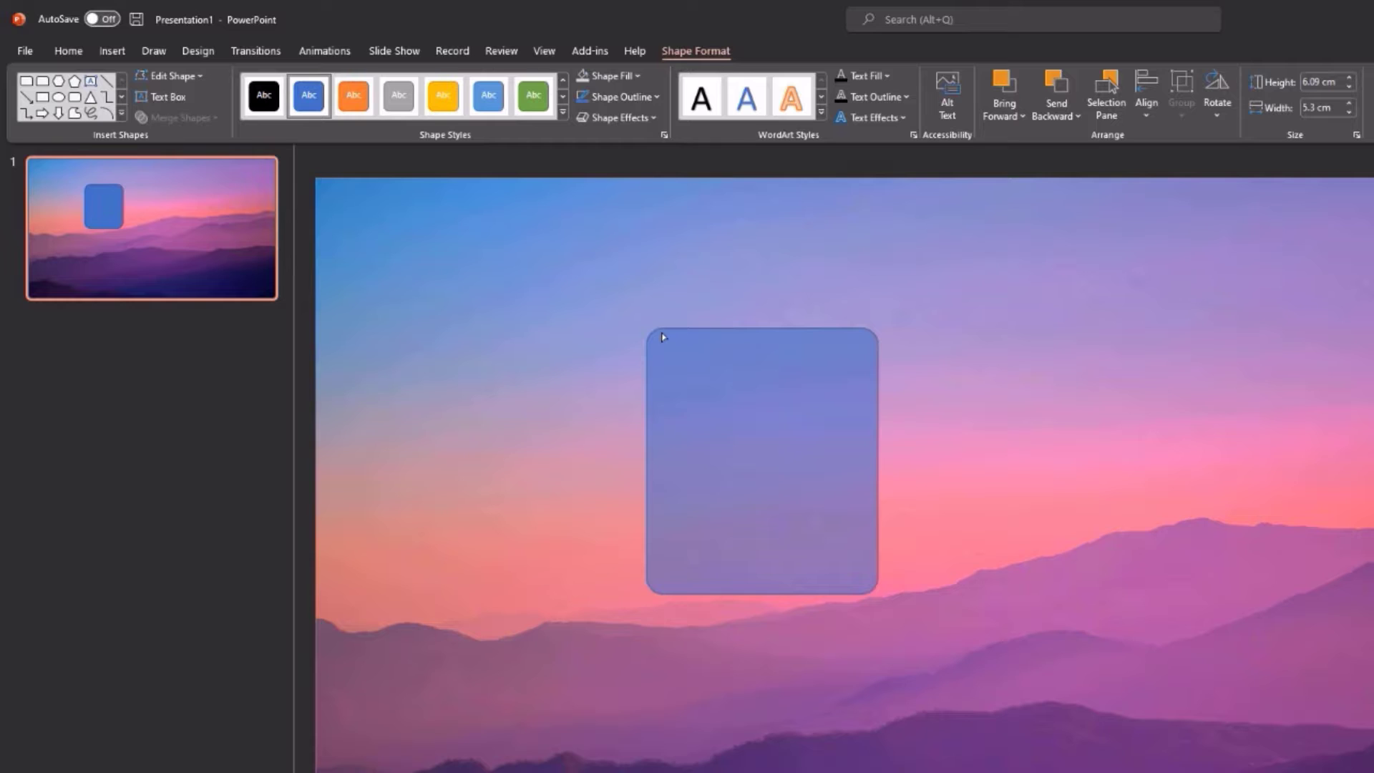
Set the rounded card's outline to No line
{"action": "left_click", "coordinate": [660, 337]}
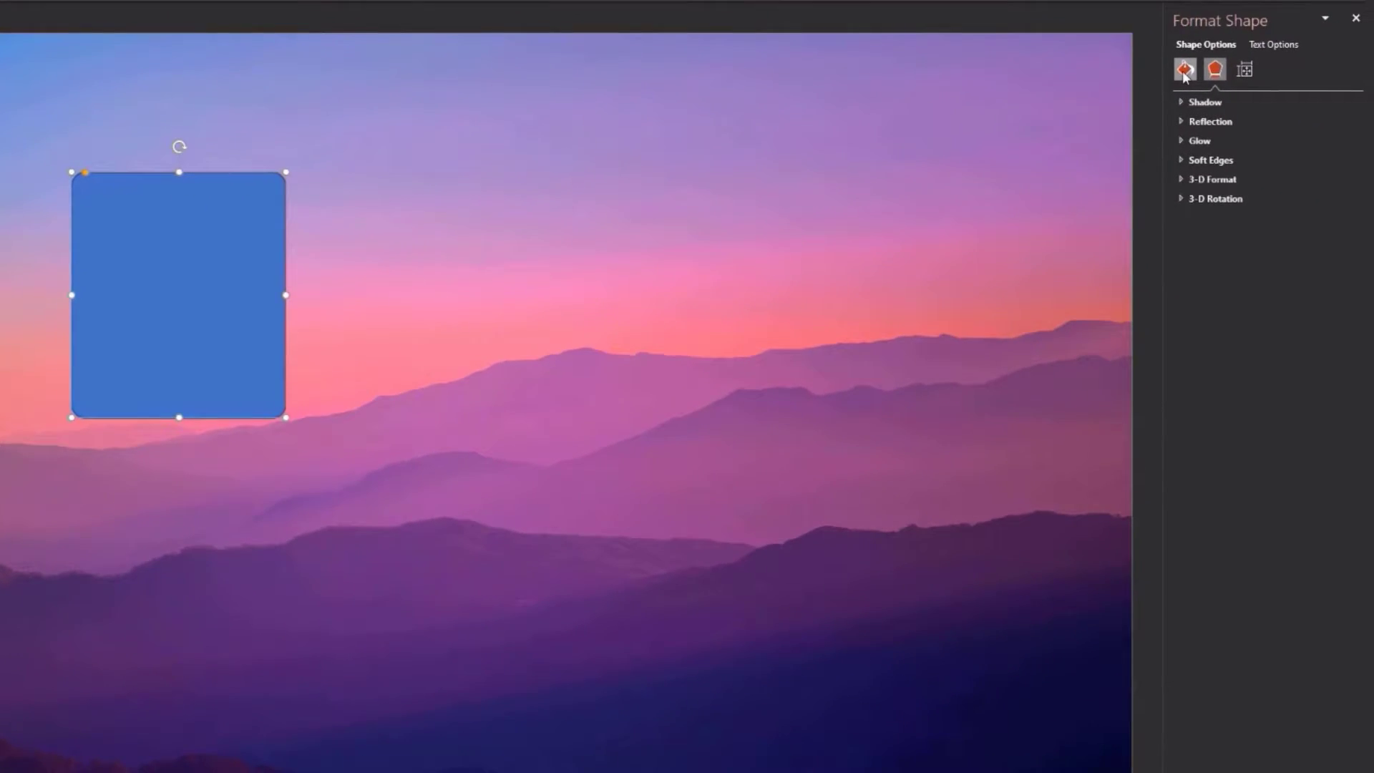
{"action": "left_click", "coordinate": [1184, 70]}
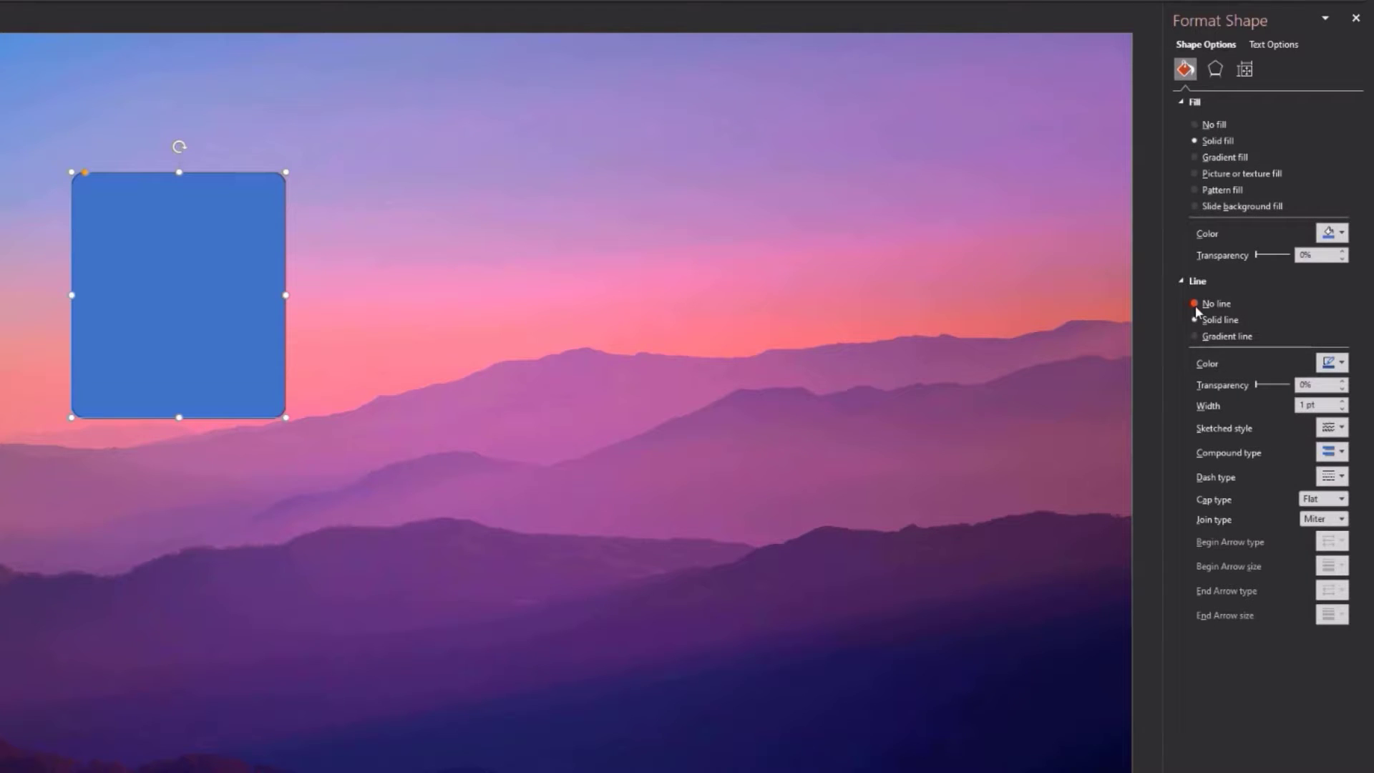
{"action": "left_click", "coordinate": [1195, 306]}
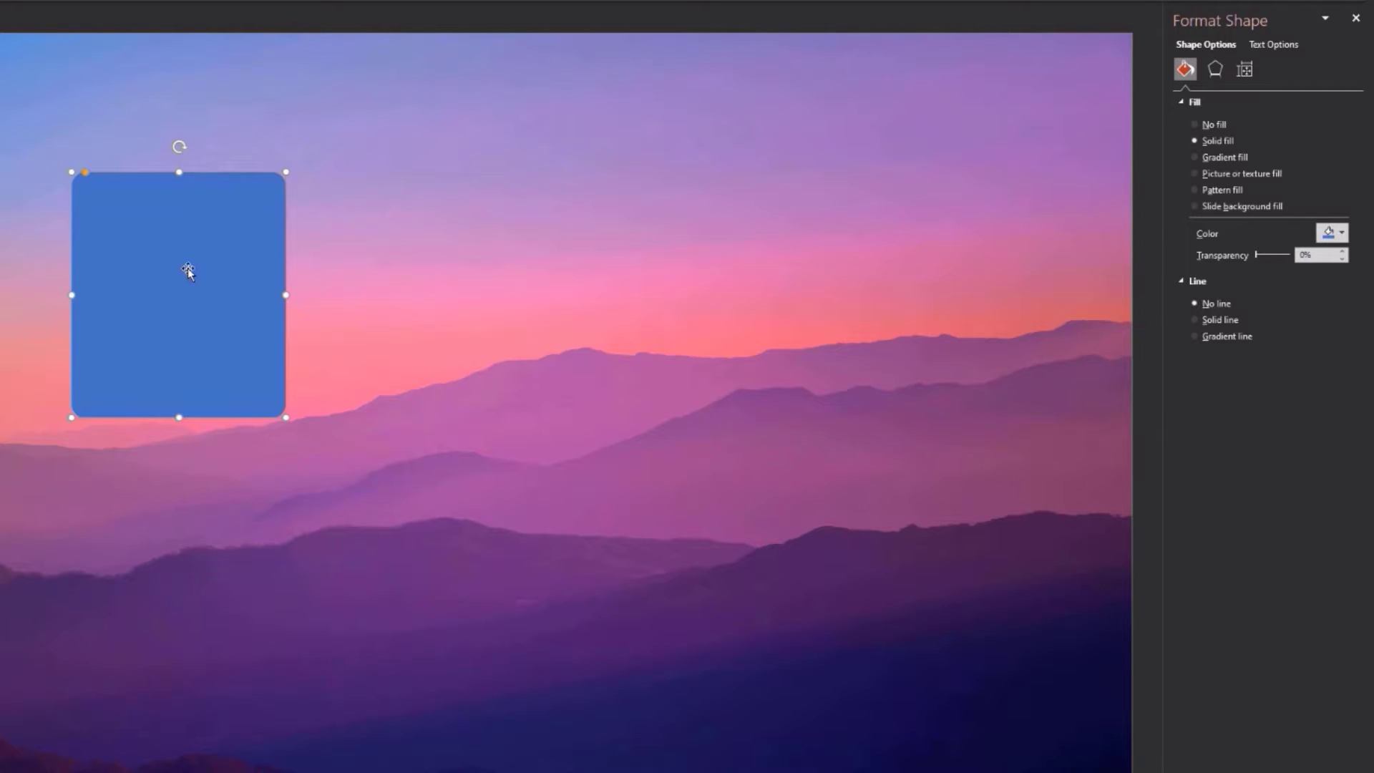
Give the card a gradient fill and remove the middle stop, leaving two blue stops
{"action": "left_click", "coordinate": [1195, 156]}
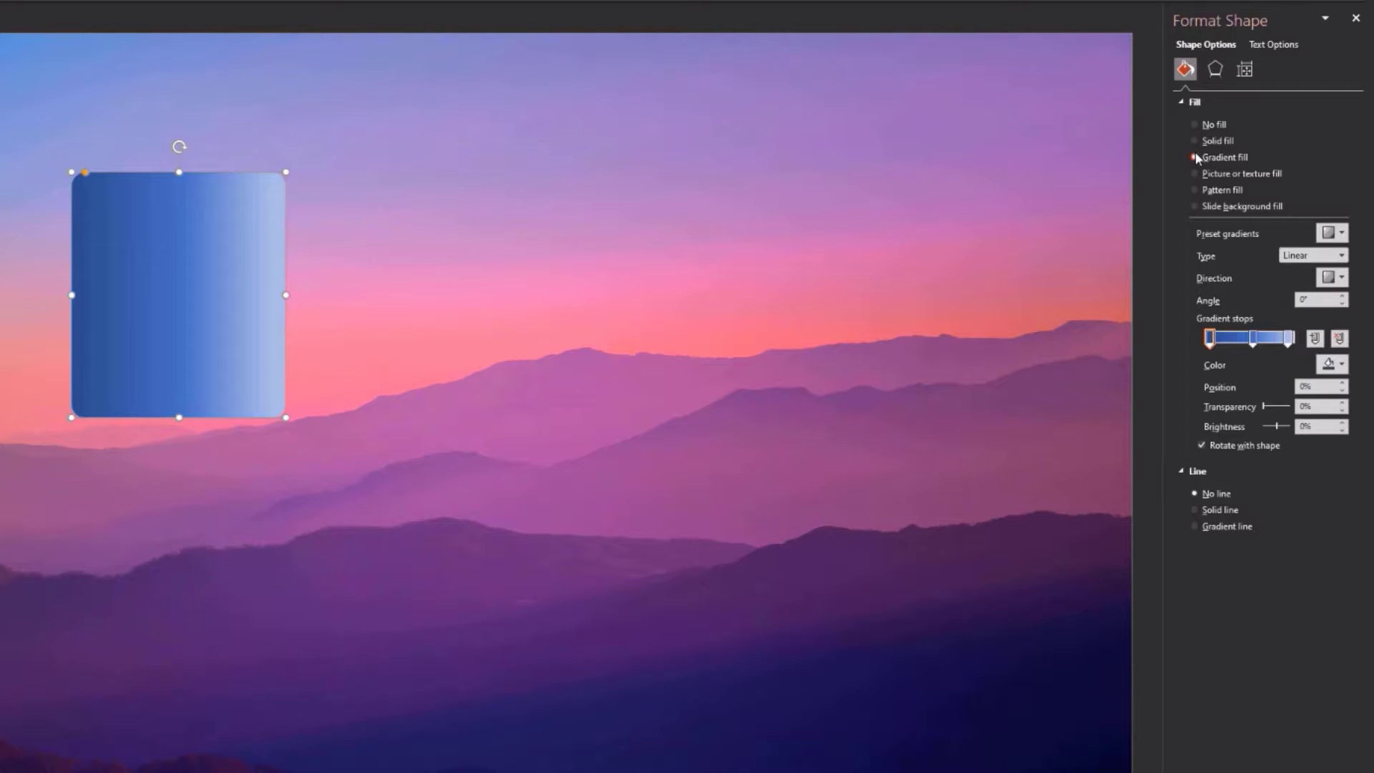
{"action": "left_click", "coordinate": [1210, 344]}
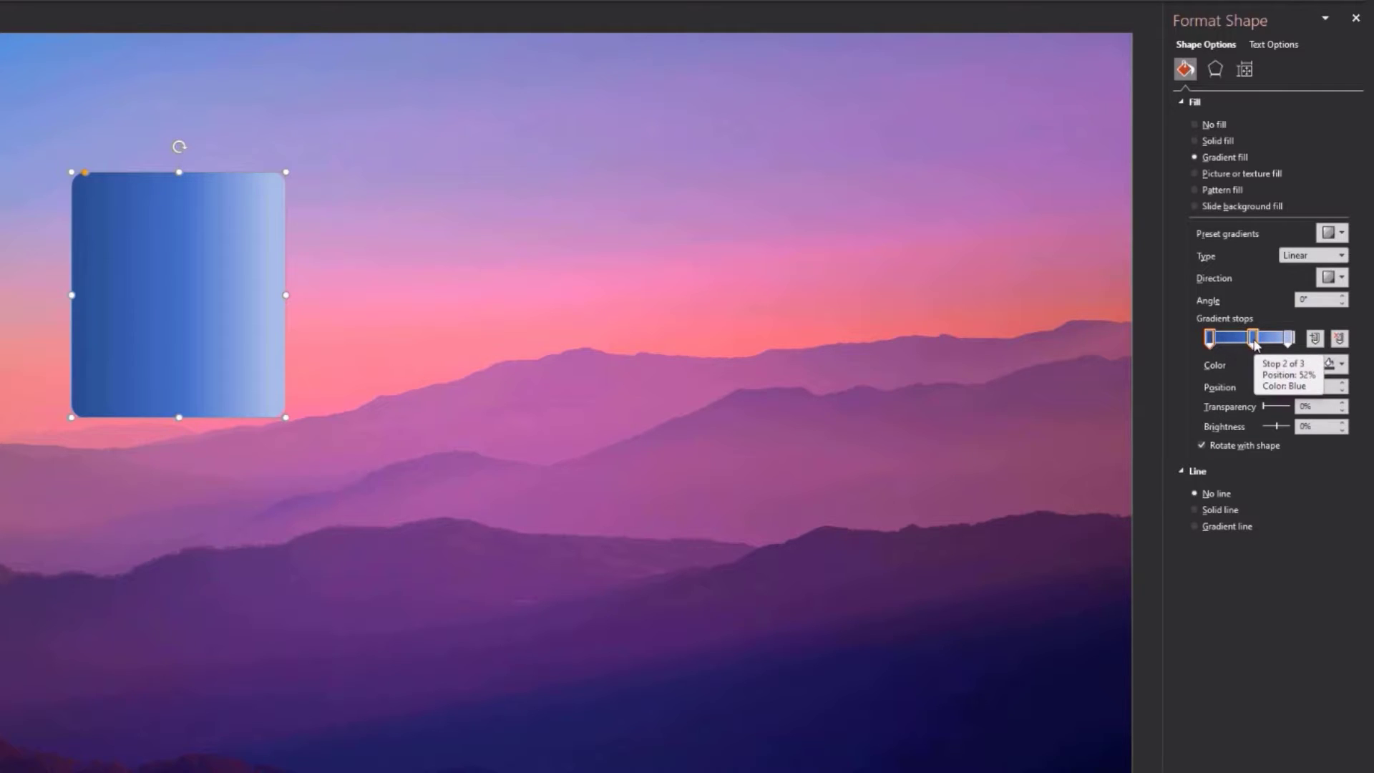
{"action": "left_click_drag", "start_coordinate": [1253, 344], "coordinate": [1198, 338]}
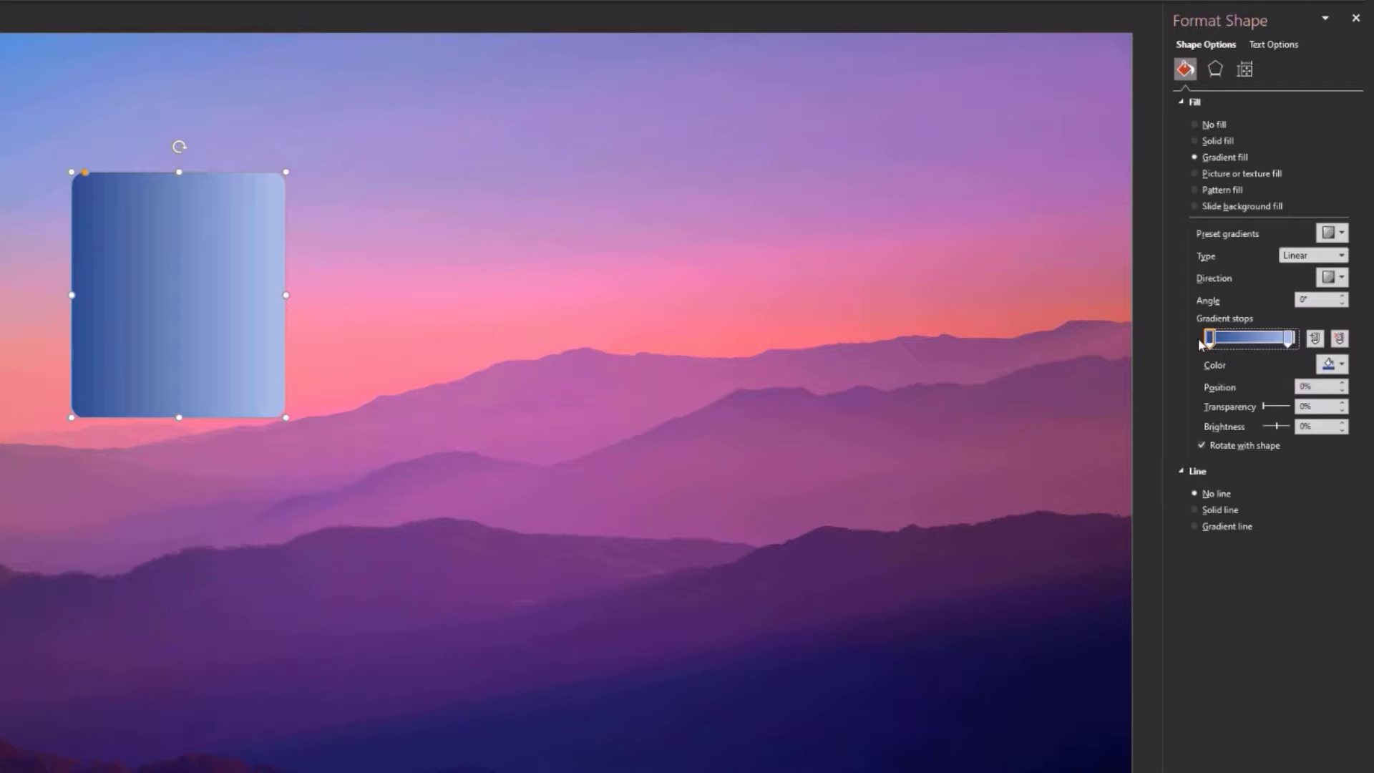
{"action": "left_click_drag", "start_coordinate": [1287, 342], "coordinate": [1273, 342]}
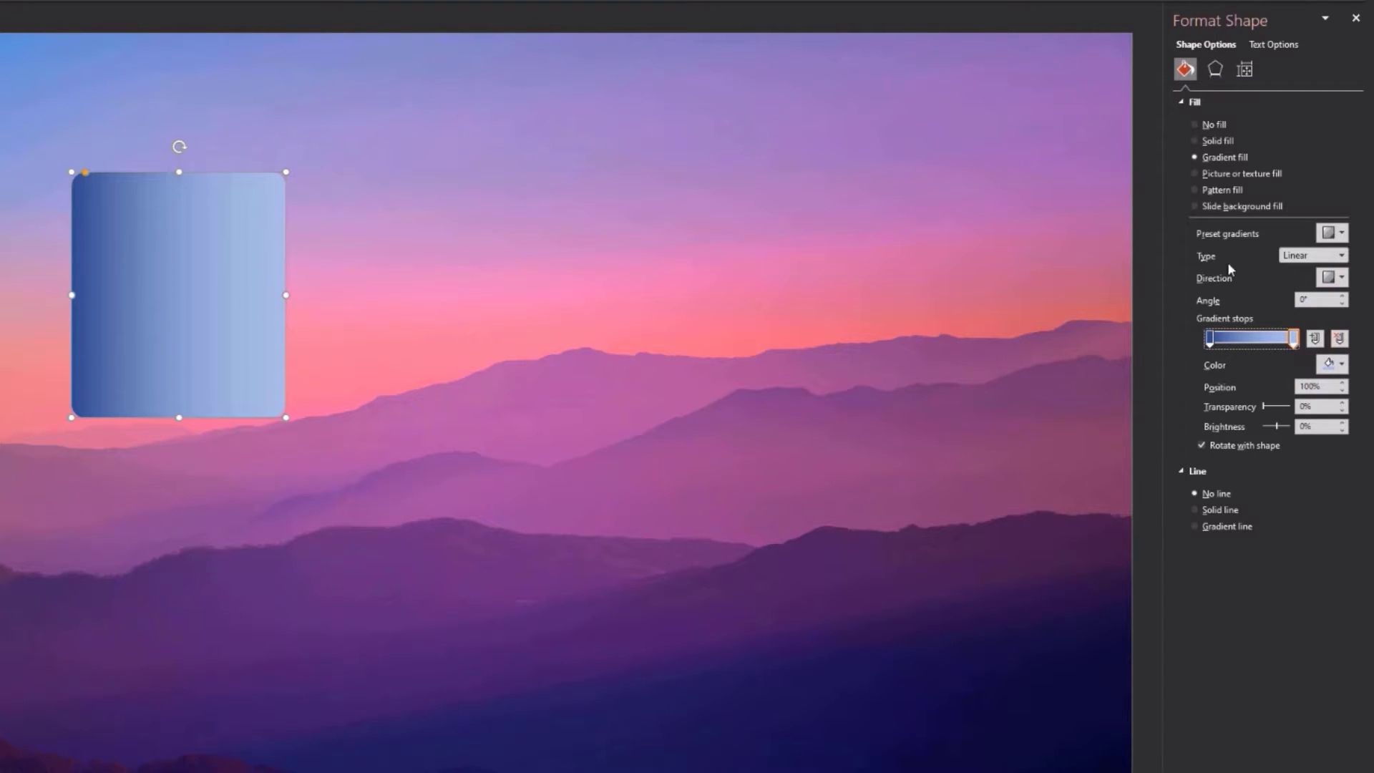
Set both gradient stops' colour to White
{"action": "left_click", "coordinate": [1209, 342]}
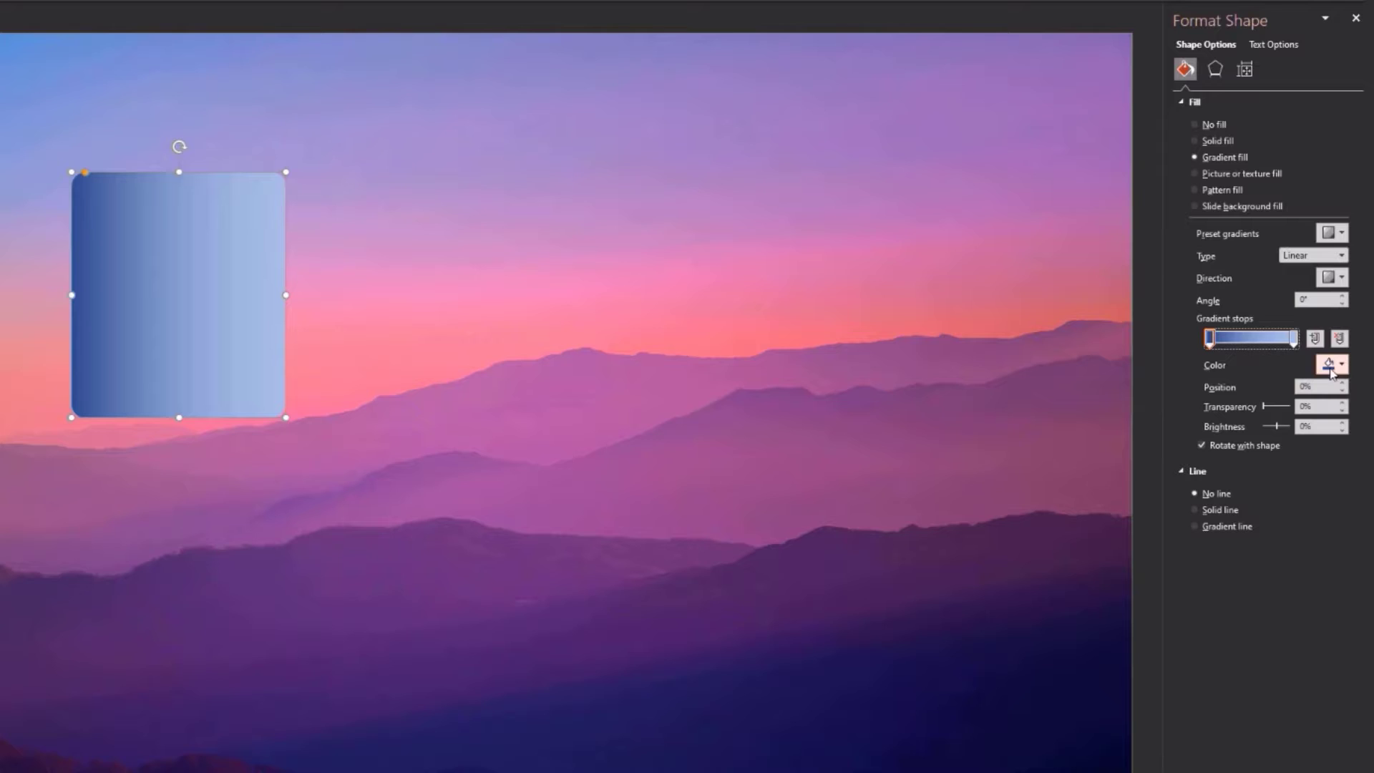
{"action": "left_click", "coordinate": [1328, 365]}
{"action": "left_click", "coordinate": [1250, 404]}
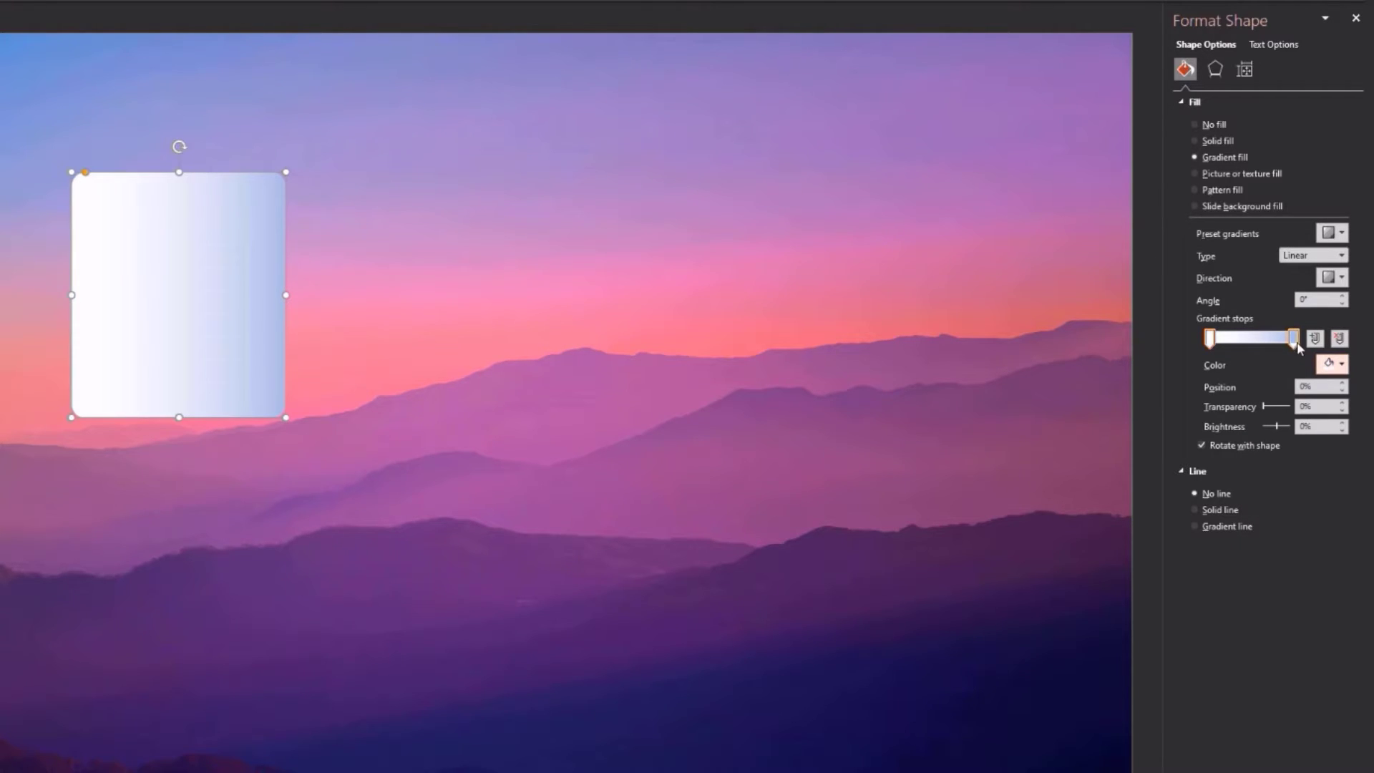
{"action": "left_click", "coordinate": [1293, 339]}
{"action": "left_click", "coordinate": [1328, 365]}
{"action": "left_click", "coordinate": [1250, 404]}
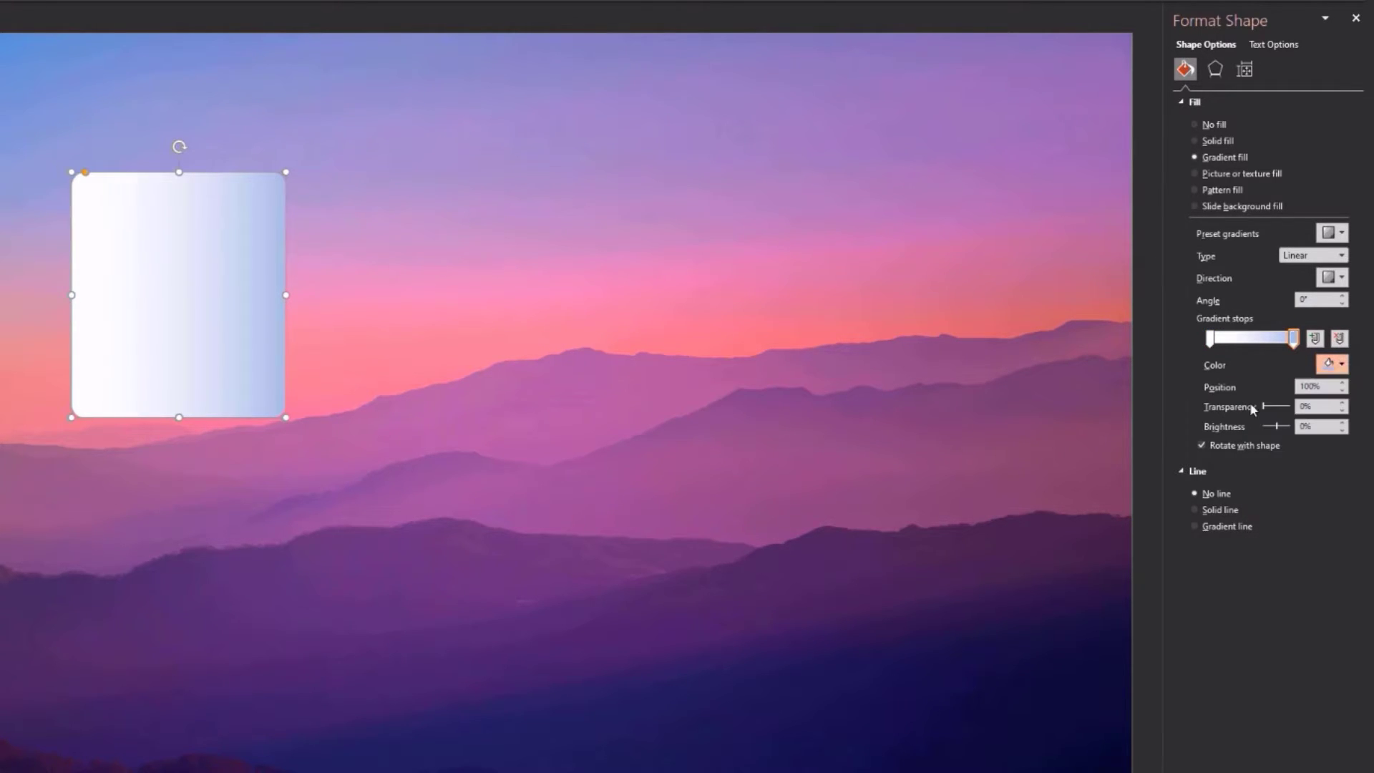
{"action": "left_click", "coordinate": [1341, 279]}
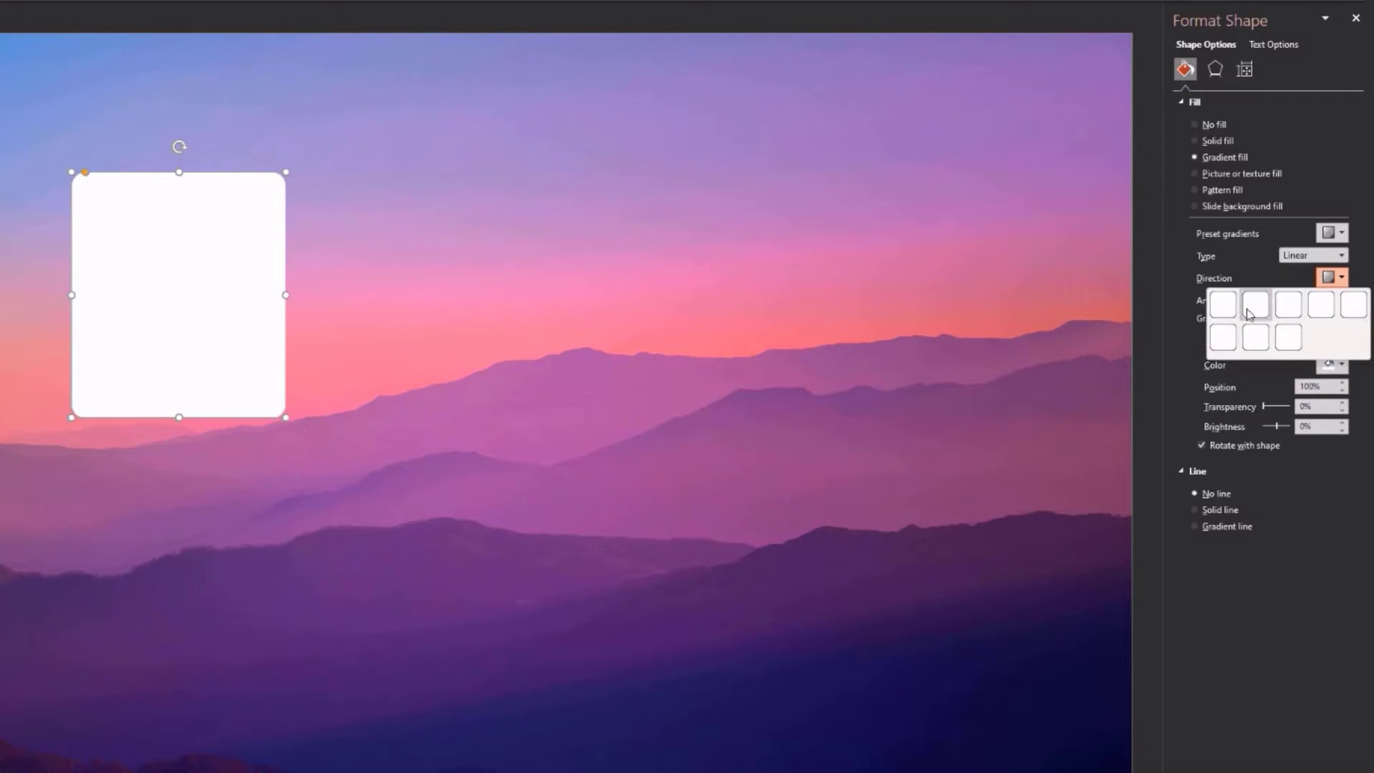
{"action": "left_click", "coordinate": [1301, 475]}
Try Dark Gray on the left stop, keep the 0° direction, then revert it to White
{"action": "left_click", "coordinate": [1209, 339]}
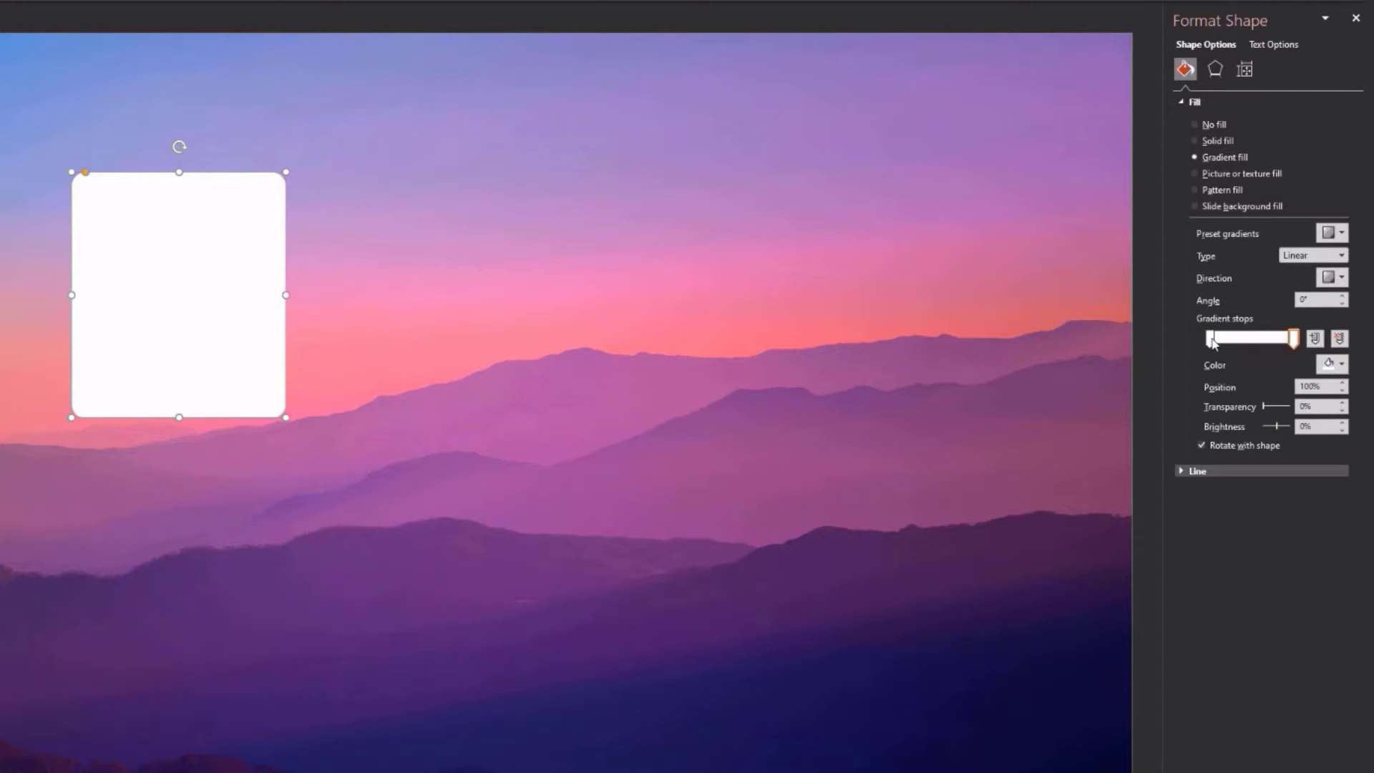
{"action": "left_click", "coordinate": [1341, 363]}
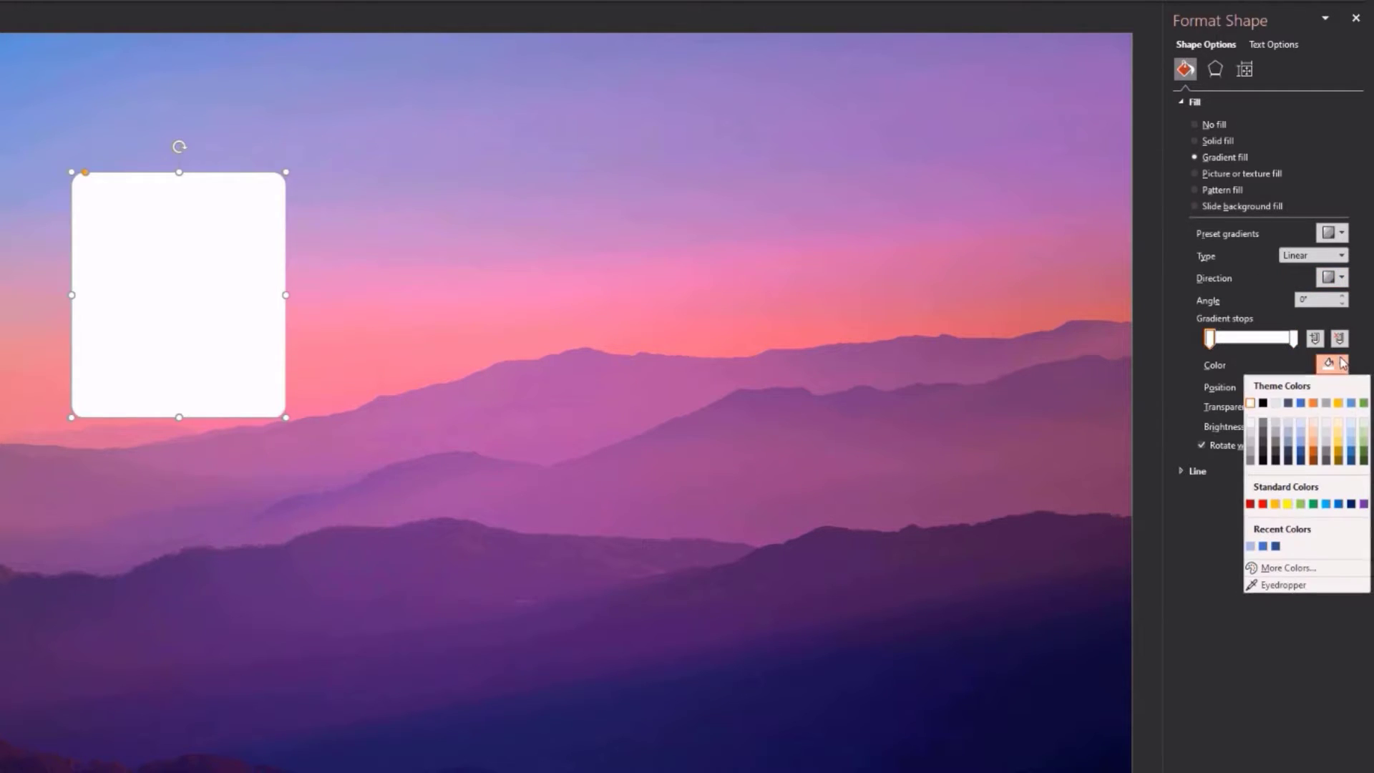
{"action": "left_click", "coordinate": [1275, 452]}
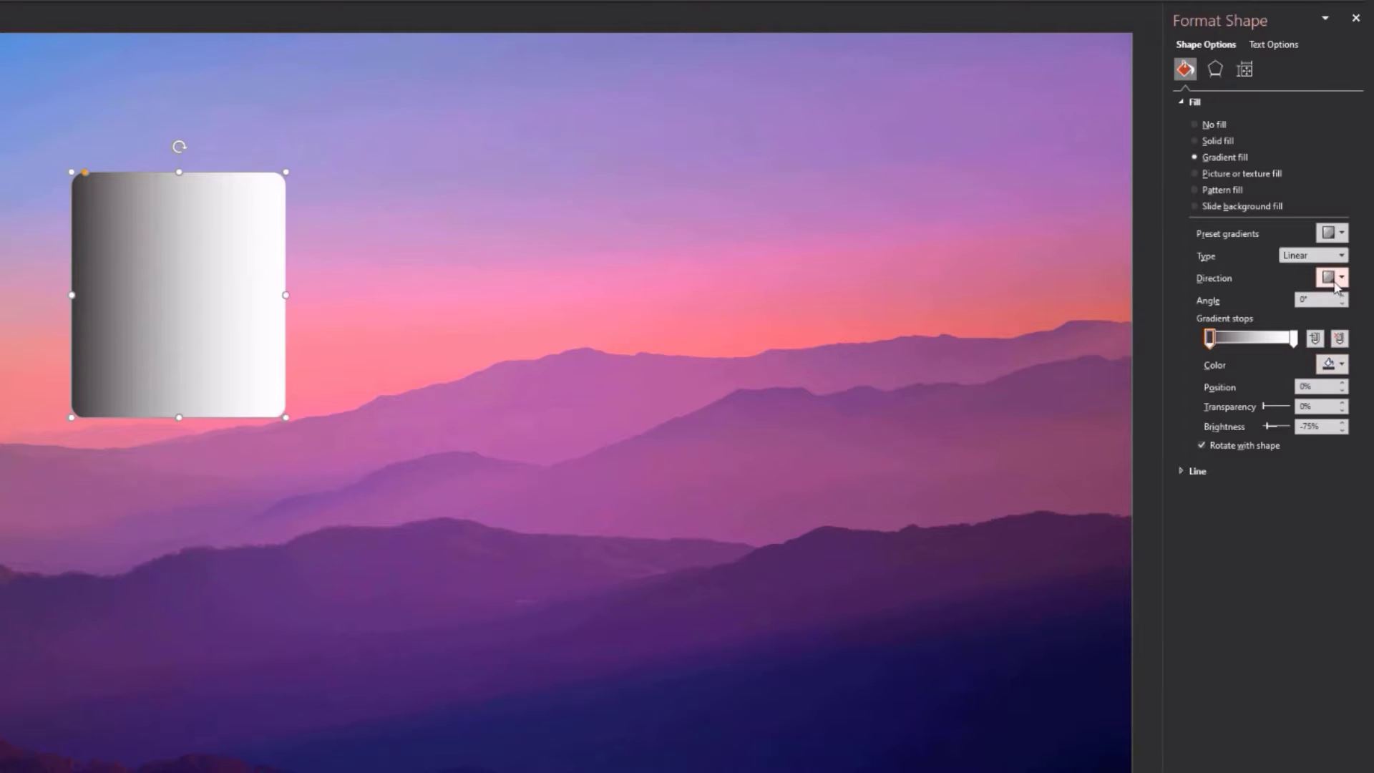
{"action": "left_click", "coordinate": [1337, 278]}
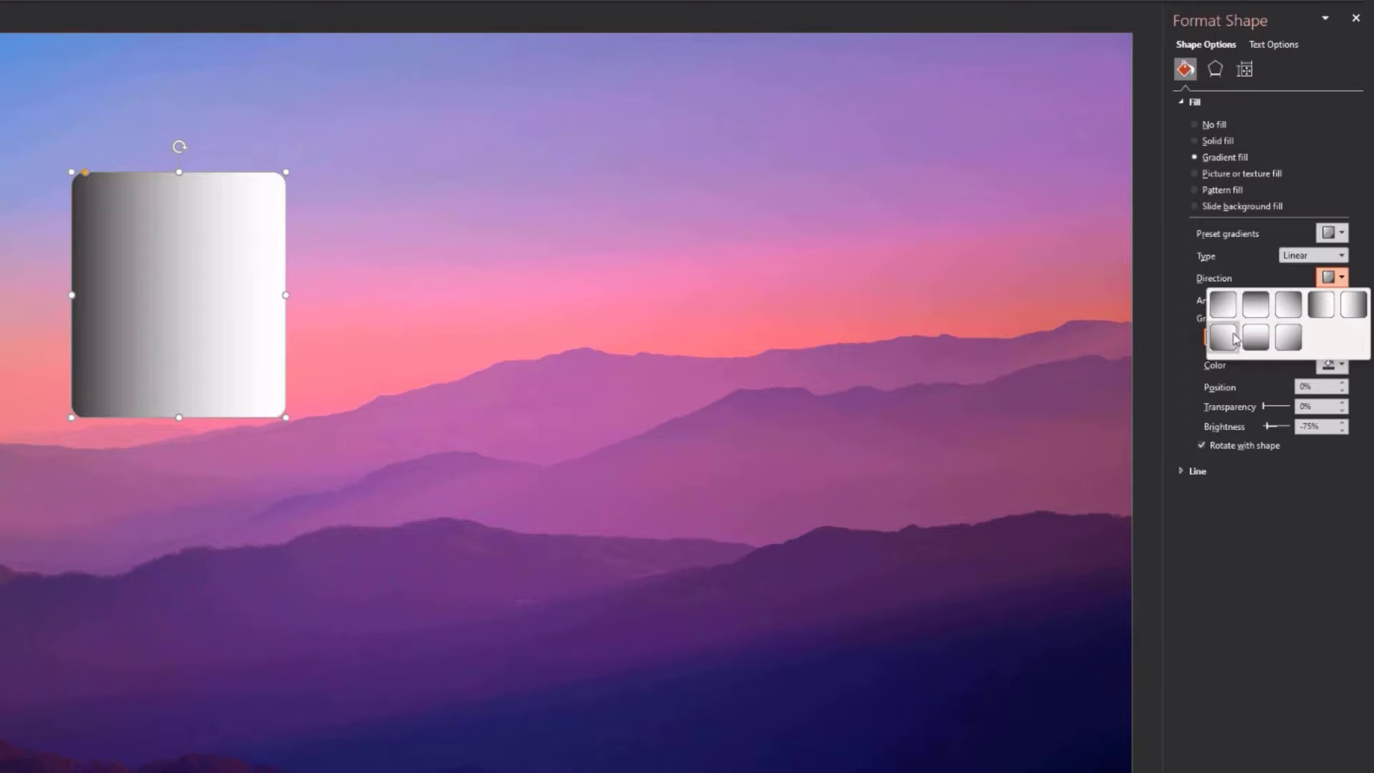
{"action": "left_click", "coordinate": [1328, 309]}
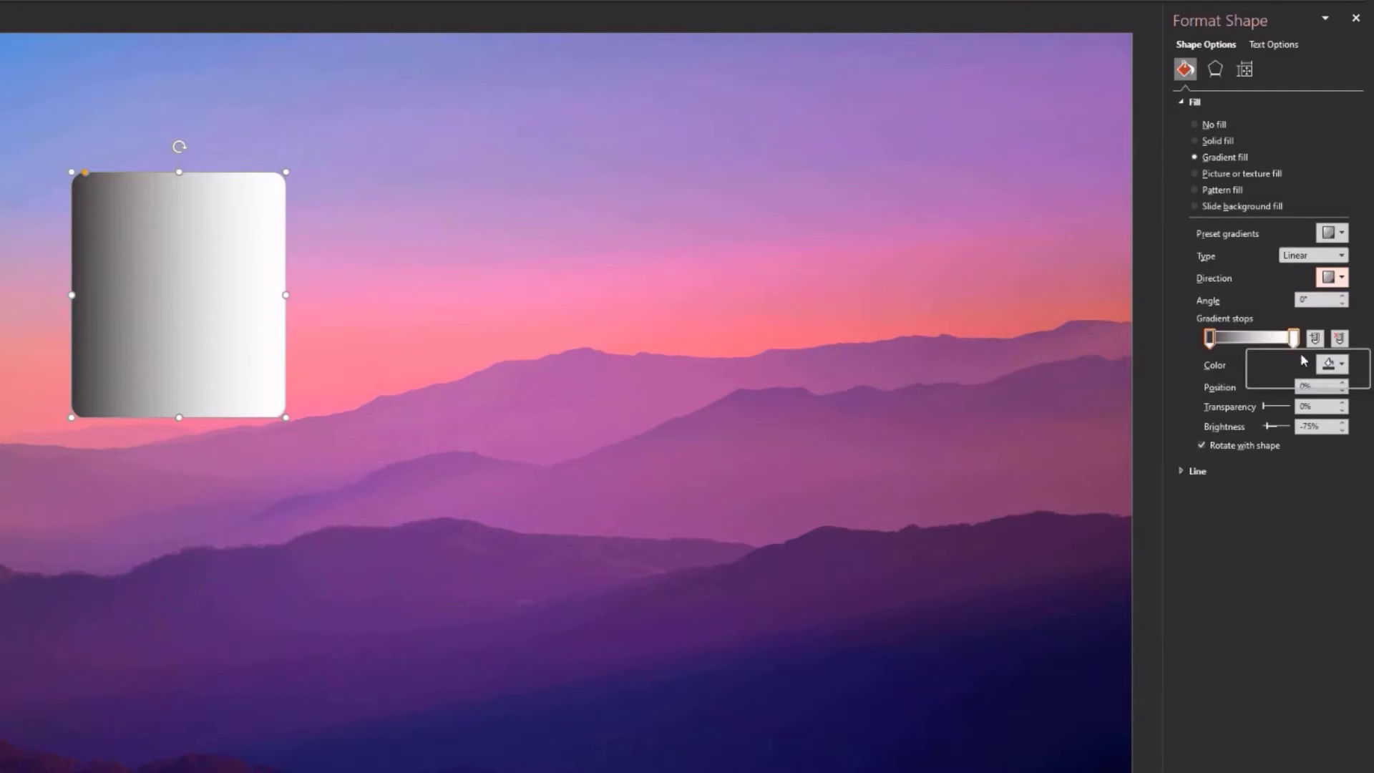
{"action": "left_click", "coordinate": [1332, 364]}
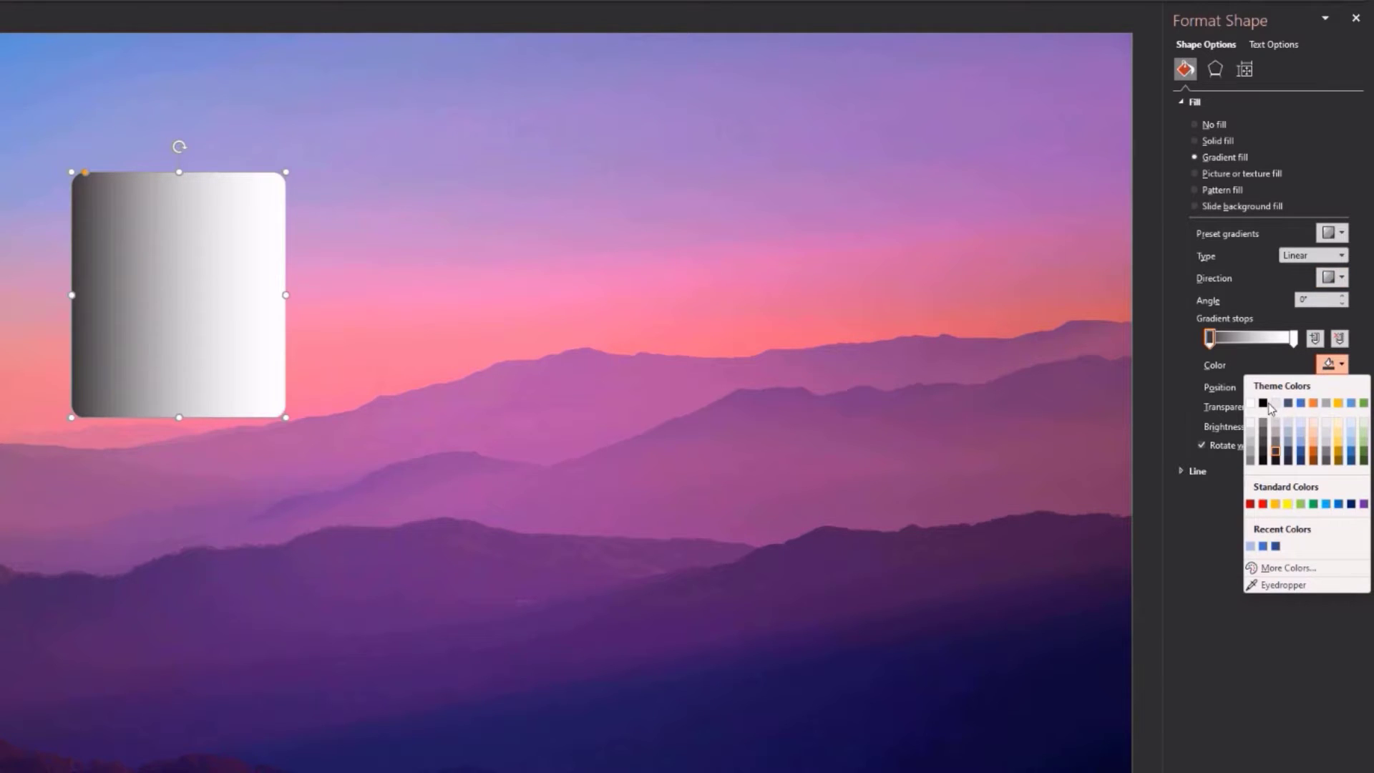
{"action": "left_click", "coordinate": [1251, 404]}
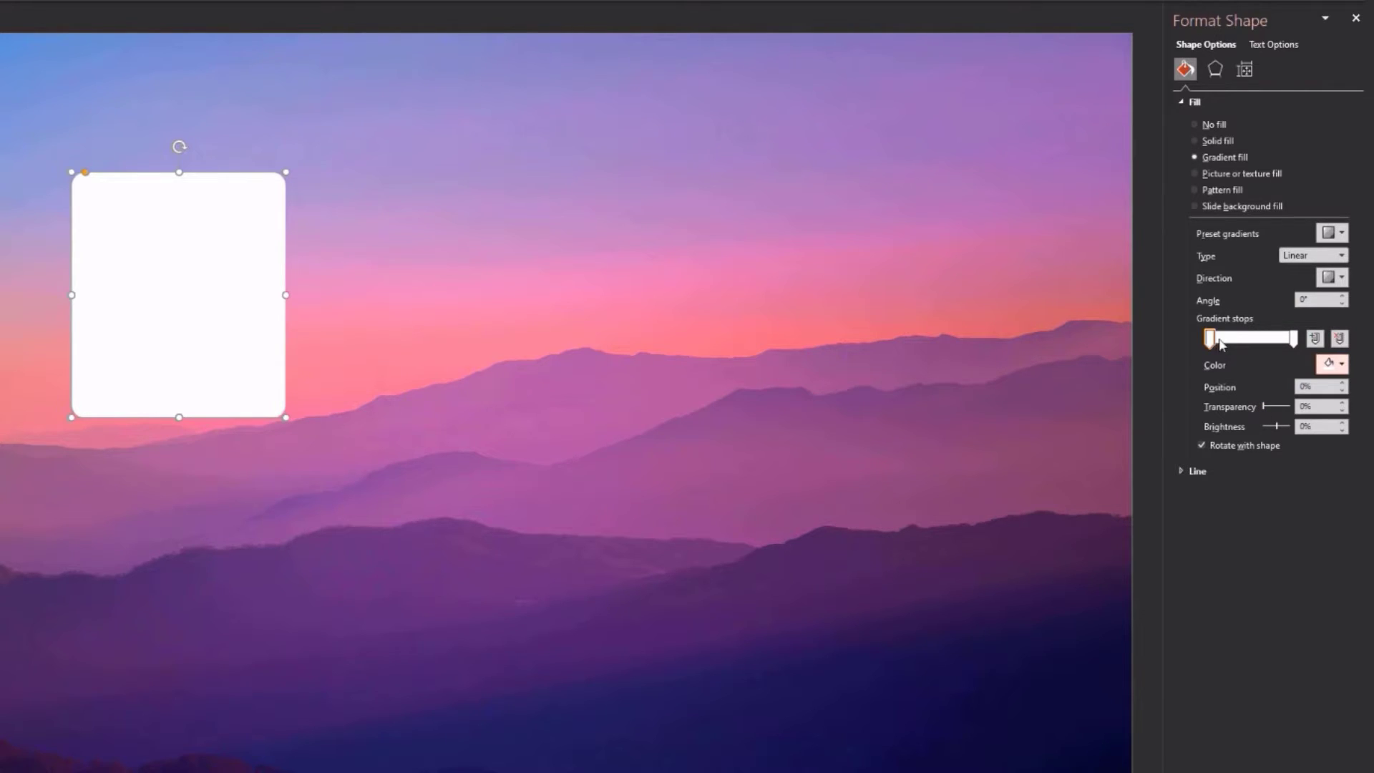
Set the left gradient stop to 80% transparency and the right stop to 90%
{"action": "left_click", "coordinate": [1319, 407]}
{"action": "type", "text": "80"}
{"action": "key", "text": "Return"}
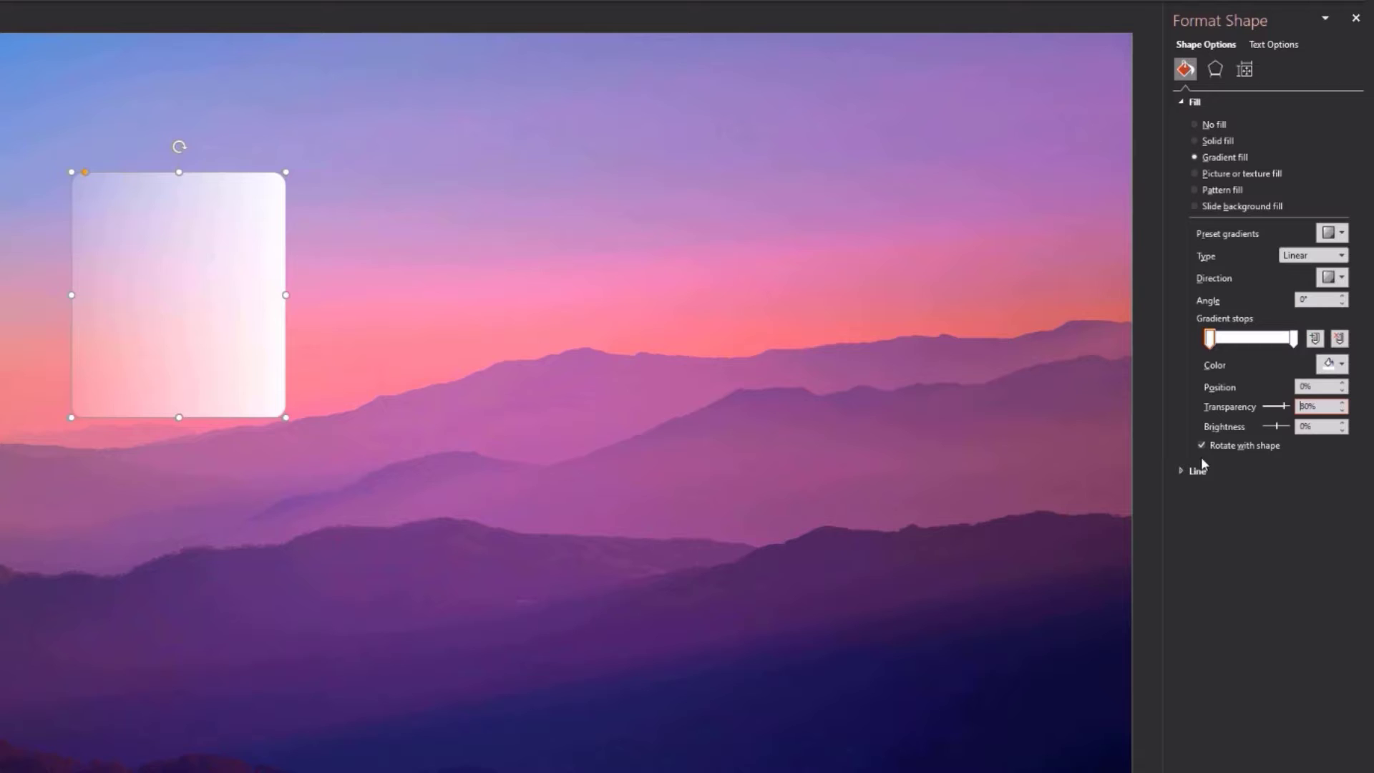
{"action": "left_click", "coordinate": [1294, 342]}
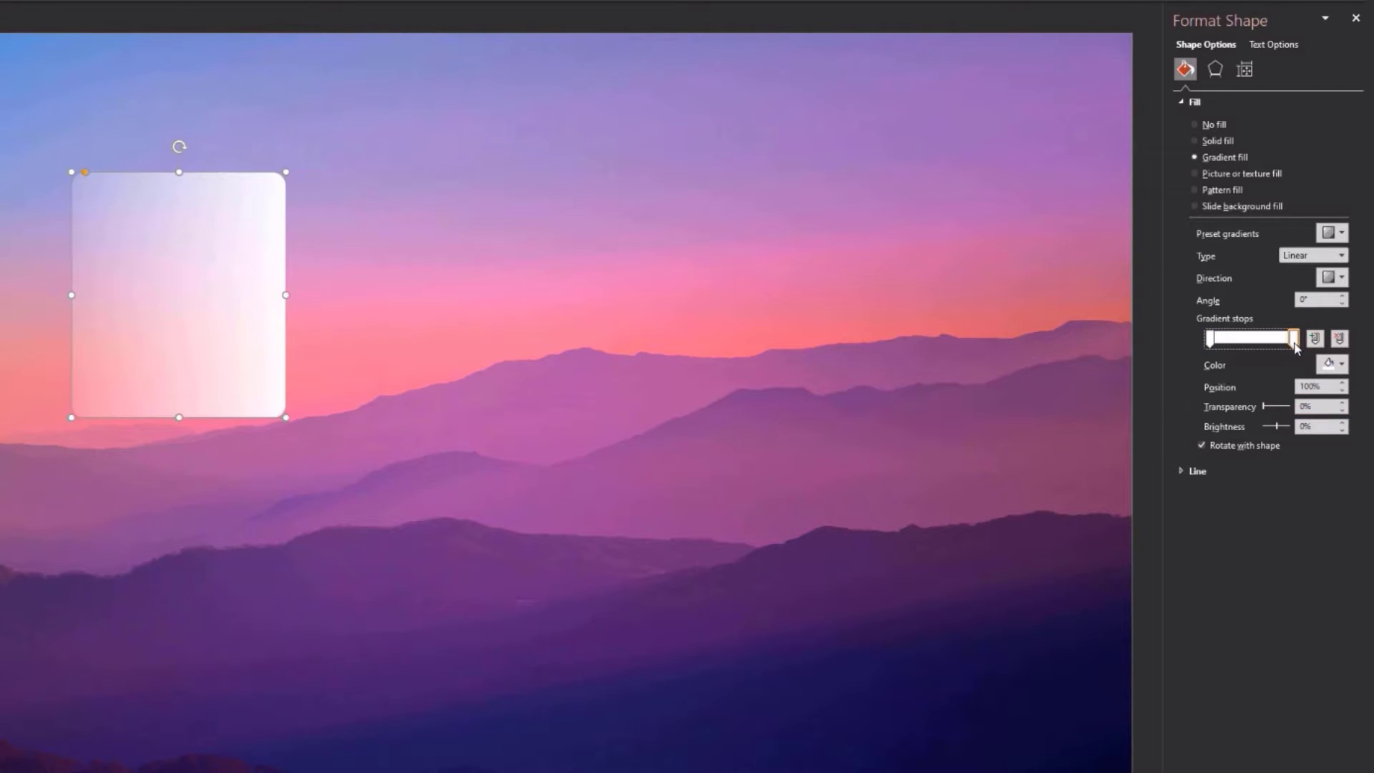
{"action": "double_click", "coordinate": [1306, 406]}
{"action": "type", "text": "90"}
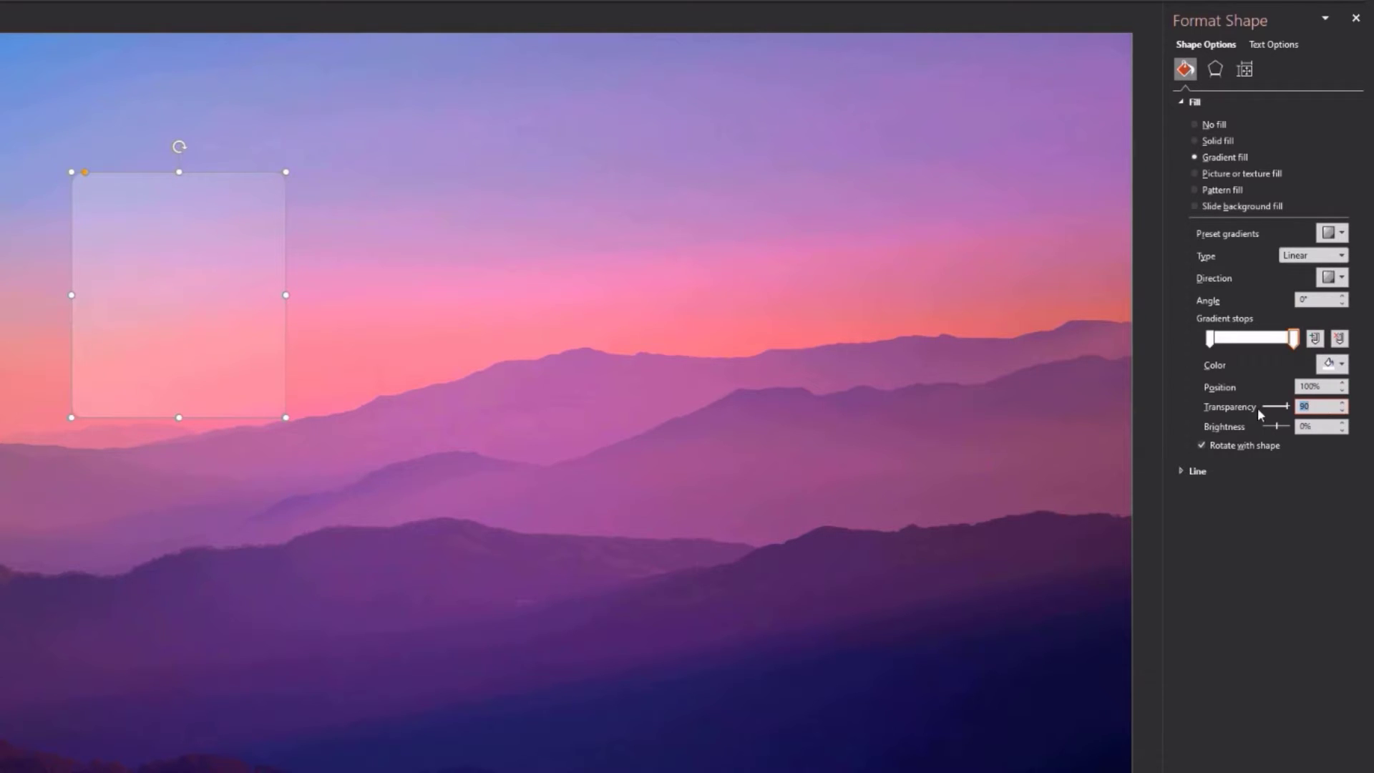
Move the translucent card down over the mountains
{"action": "left_click", "coordinate": [728, 437]}
{"action": "left_click_drag", "start_coordinate": [123, 327], "coordinate": [181, 313]}
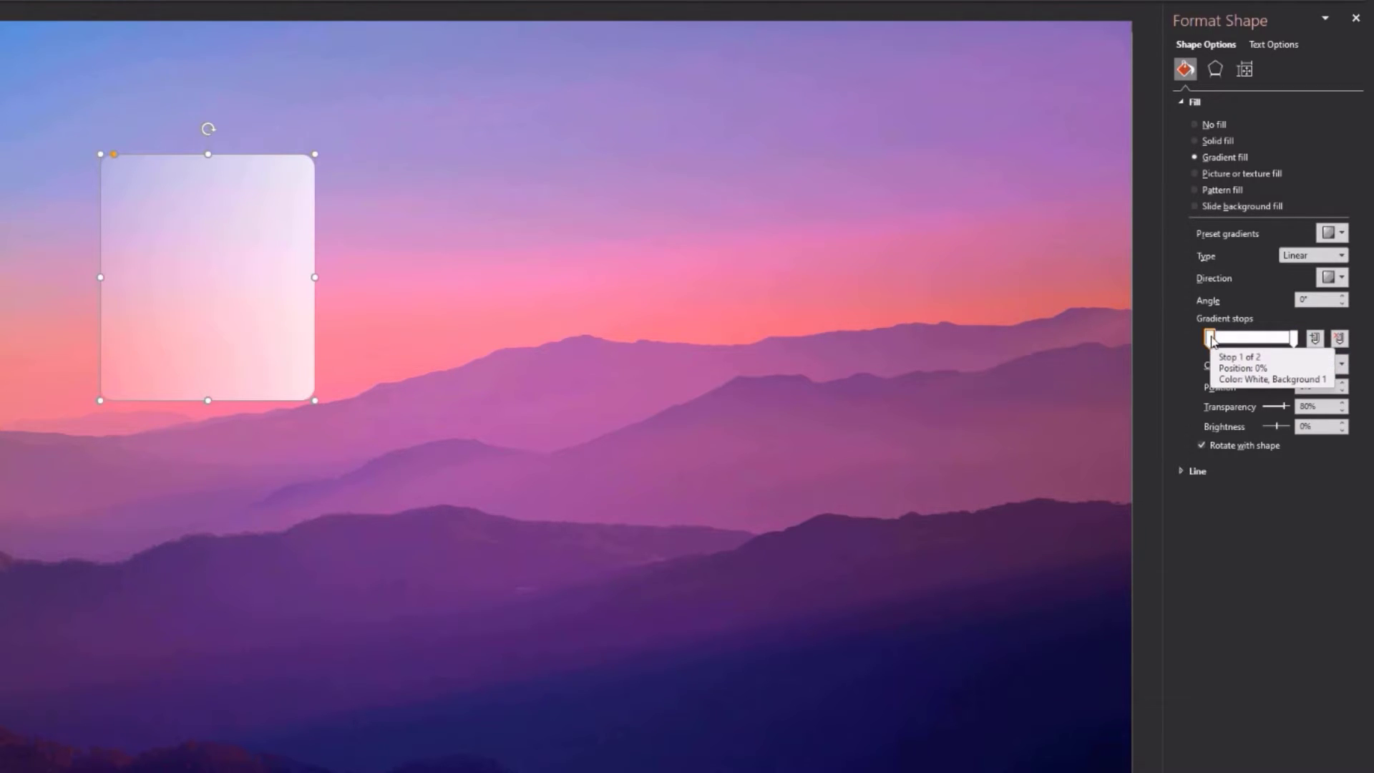
{"action": "left_click_drag", "start_coordinate": [194, 310], "coordinate": [156, 270]}
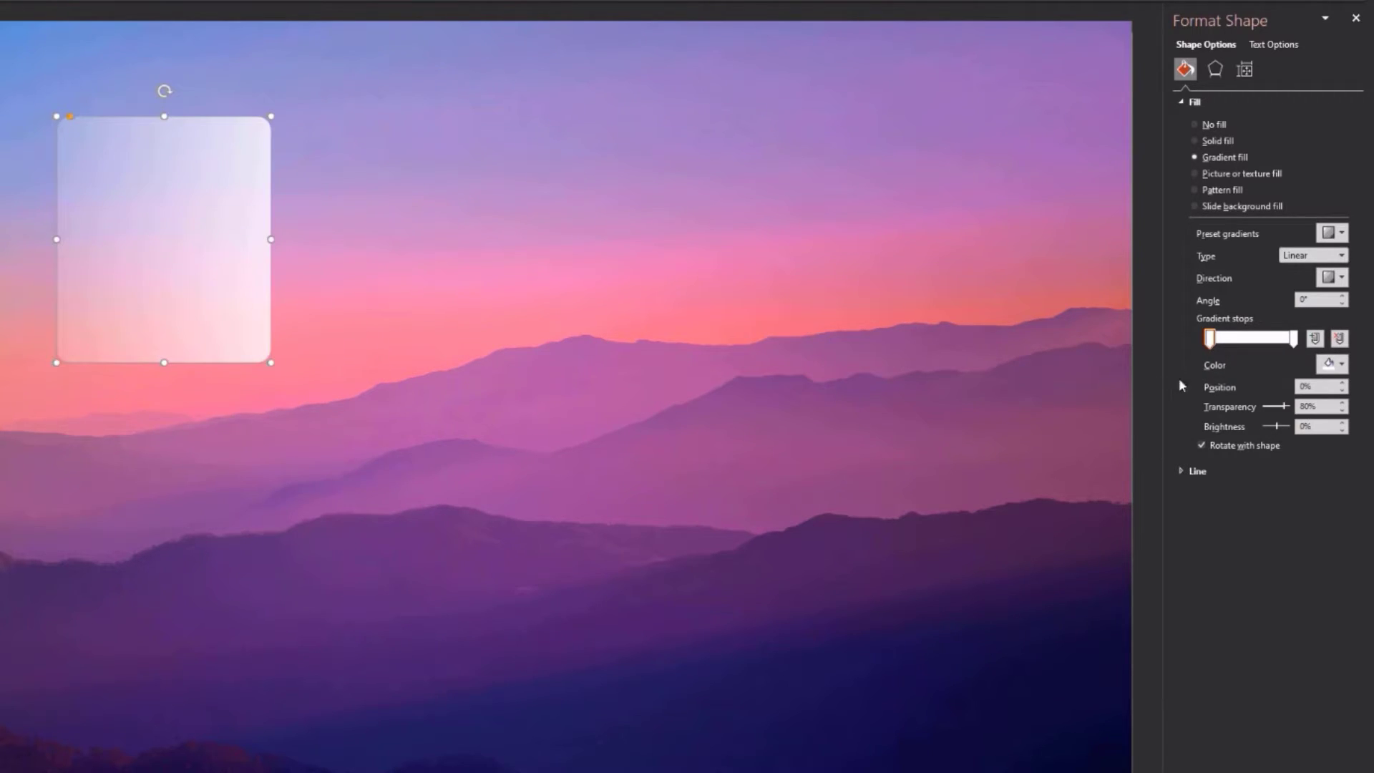
Make the left gradient stop Black at 87% transparency and reposition the card
{"action": "left_click", "coordinate": [1325, 366]}
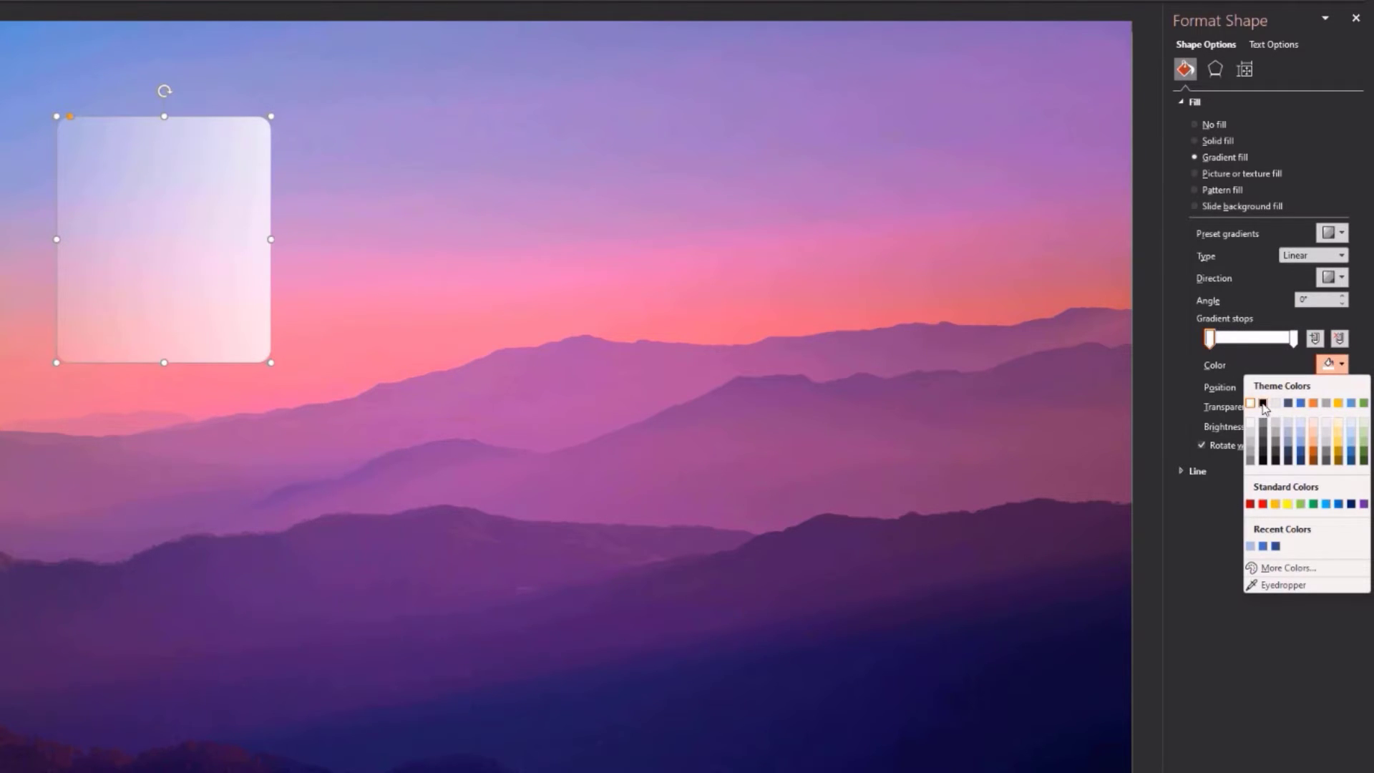
{"action": "left_click", "coordinate": [1263, 404]}
{"action": "left_click_drag", "start_coordinate": [1264, 405], "coordinate": [1284, 406]}
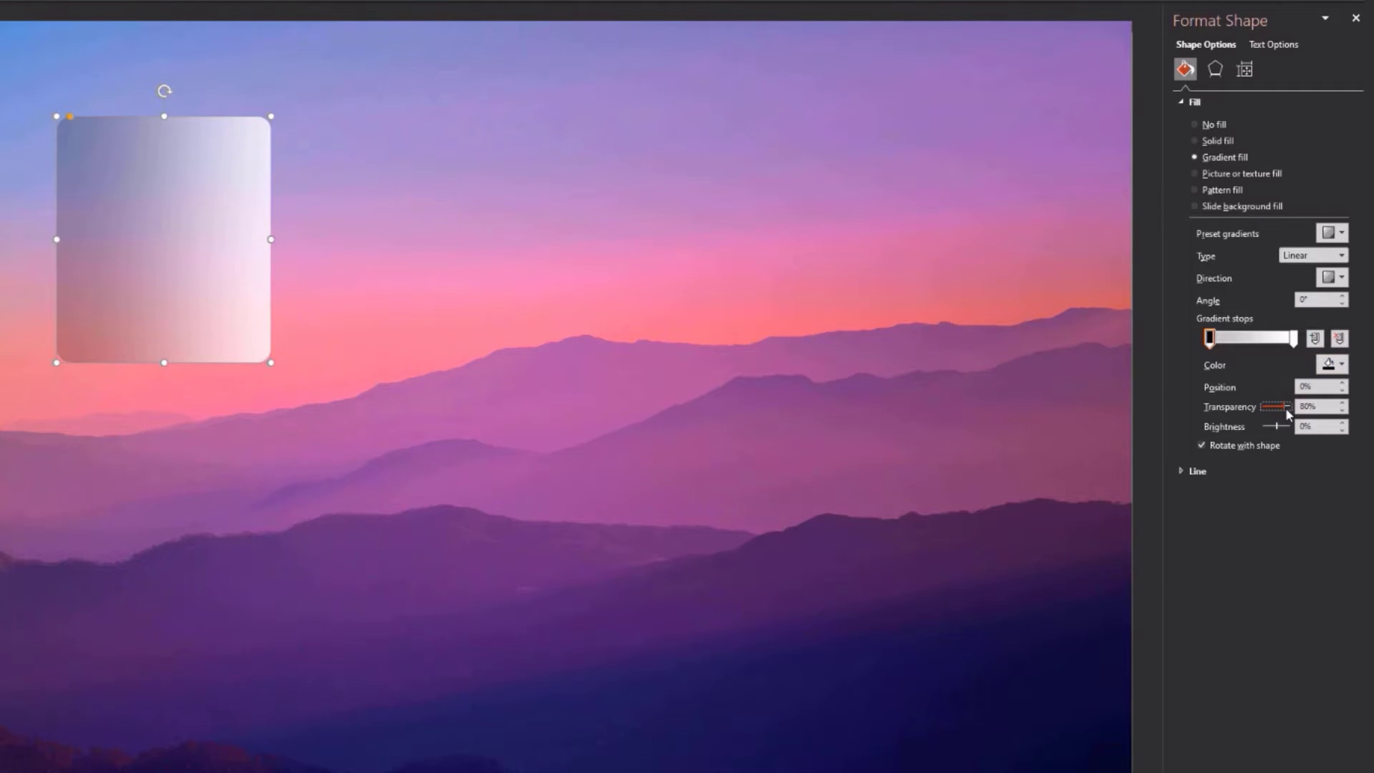
{"action": "left_click_drag", "start_coordinate": [1285, 407], "coordinate": [1286, 406]}
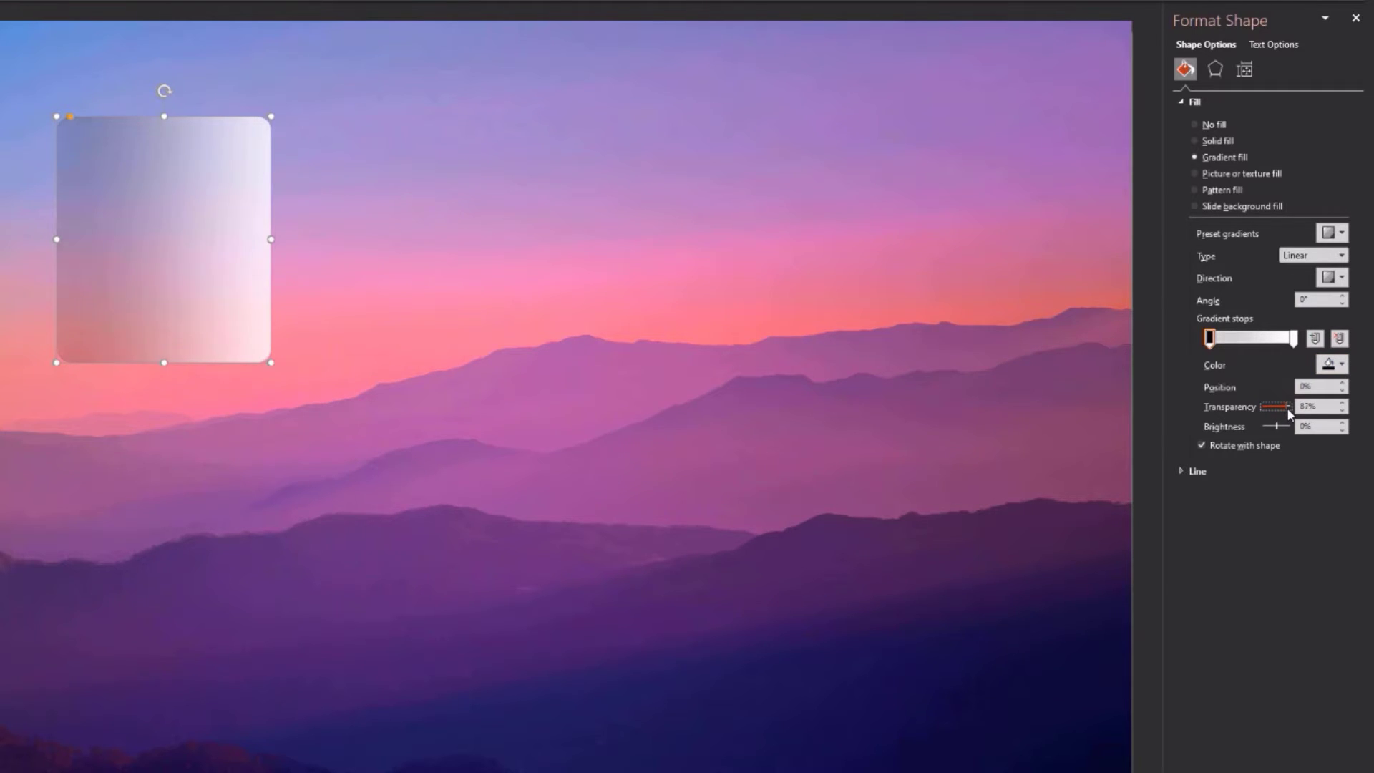
{"action": "left_click", "coordinate": [920, 384]}
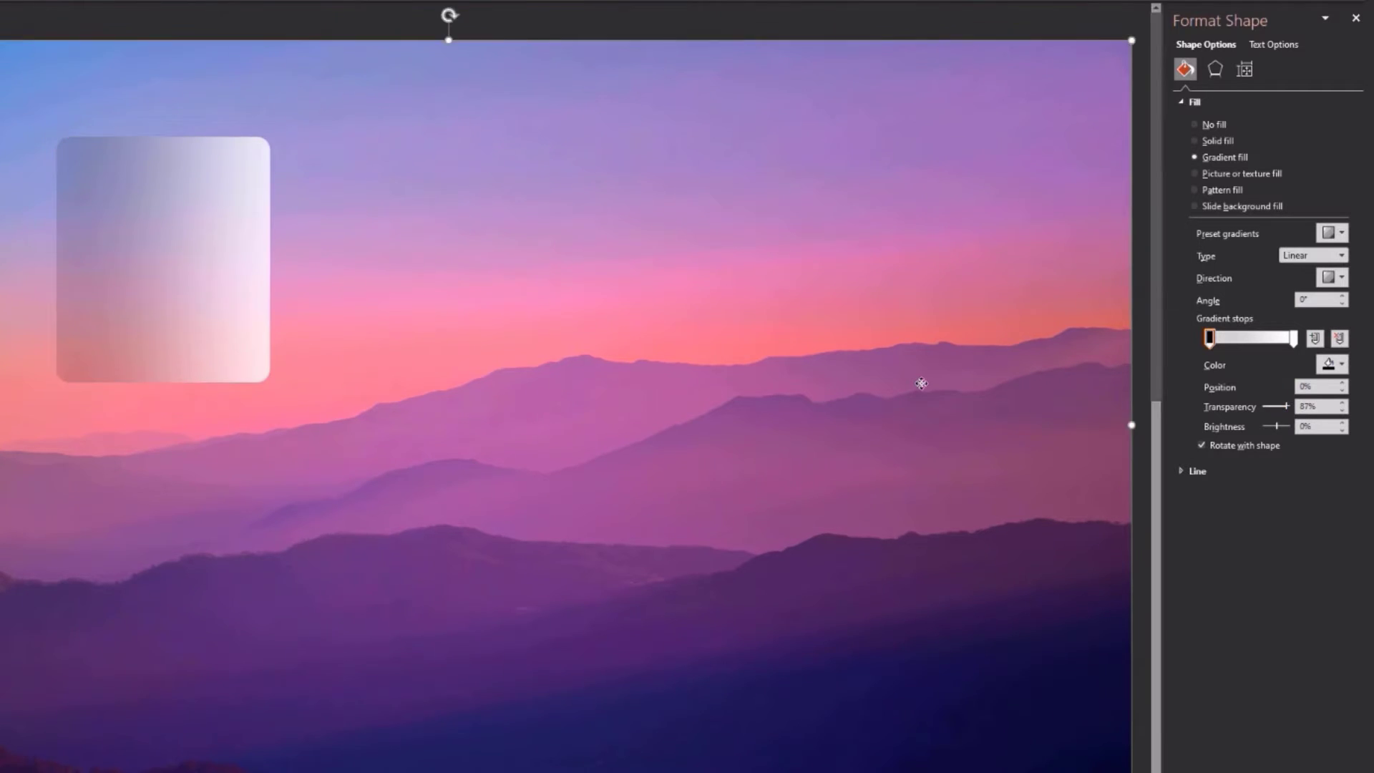
{"action": "left_click_drag", "start_coordinate": [127, 299], "coordinate": [130, 327]}
Lower the right white stop's transparency to 39%
{"action": "left_click", "coordinate": [1293, 339]}
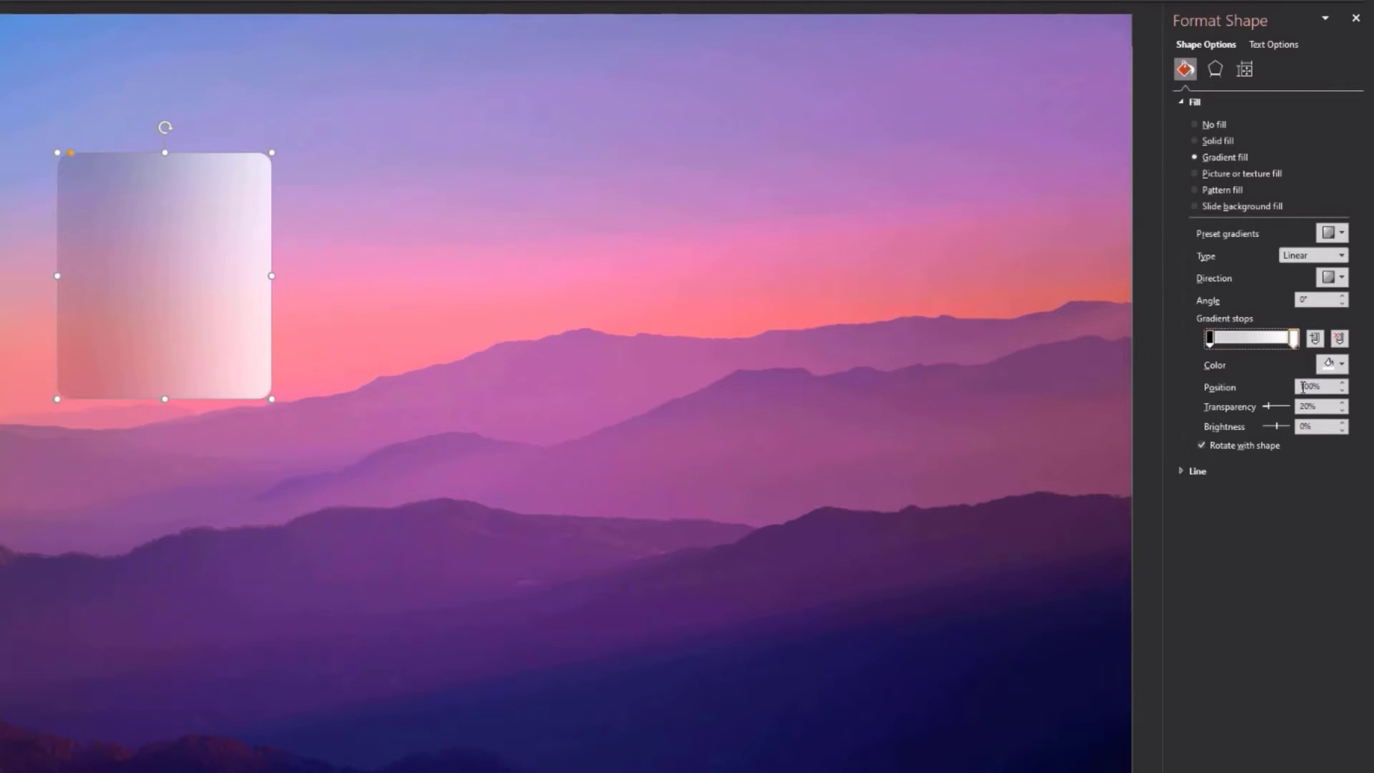
{"action": "left_click_drag", "start_coordinate": [1267, 405], "coordinate": [1278, 413]}
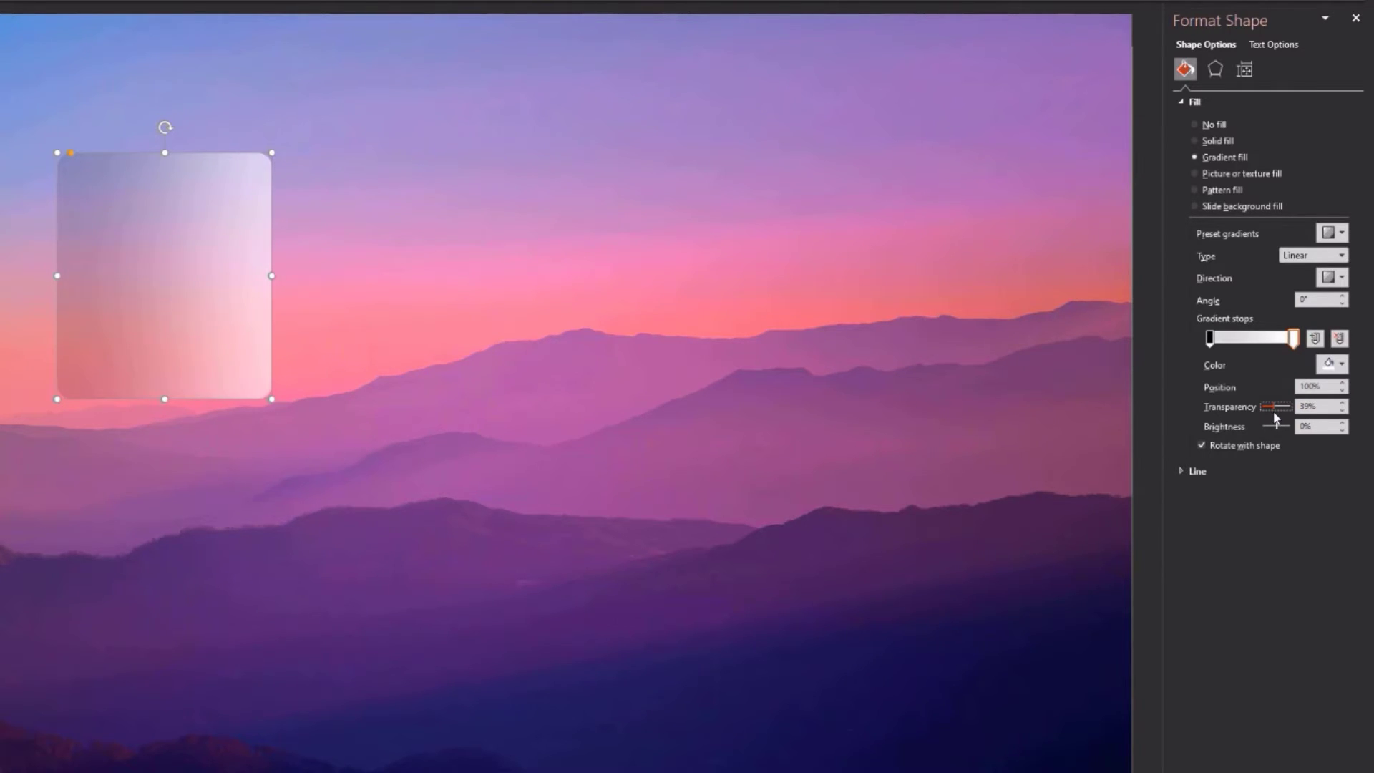
{"action": "left_click", "coordinate": [1333, 285]}
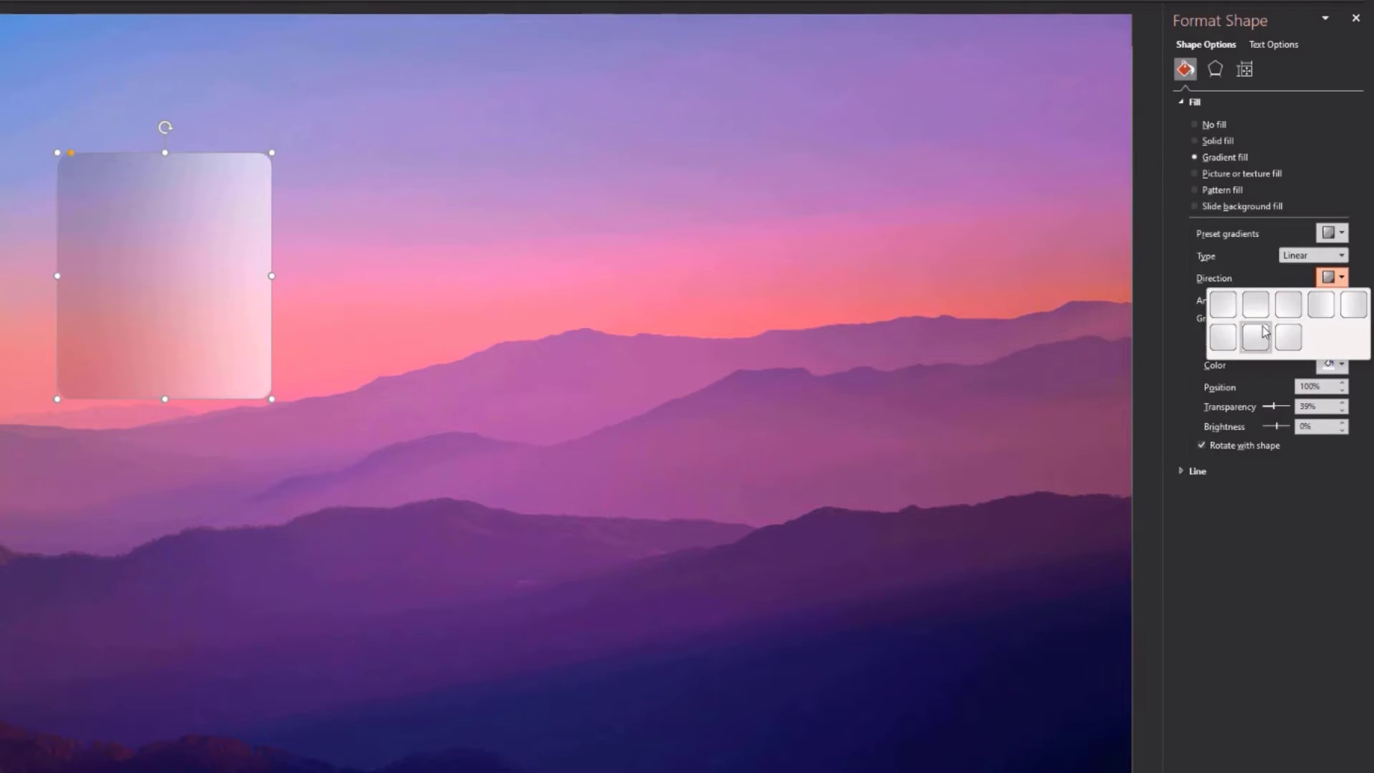
Set the gradient to Linear Diagonal at 45° and nudge the card back near the upper left
{"action": "left_click", "coordinate": [1227, 308]}
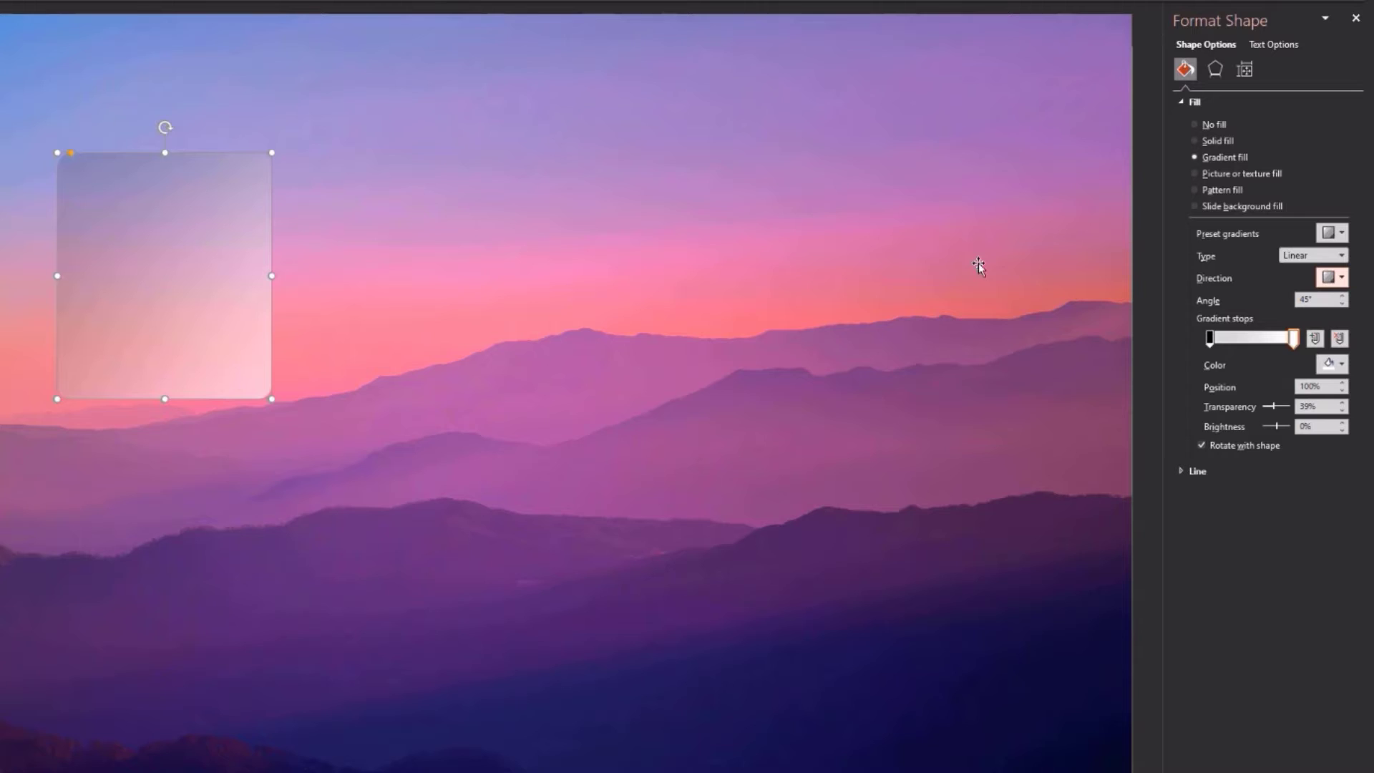
{"action": "left_click", "coordinate": [723, 233]}
{"action": "left_click", "coordinate": [223, 289]}
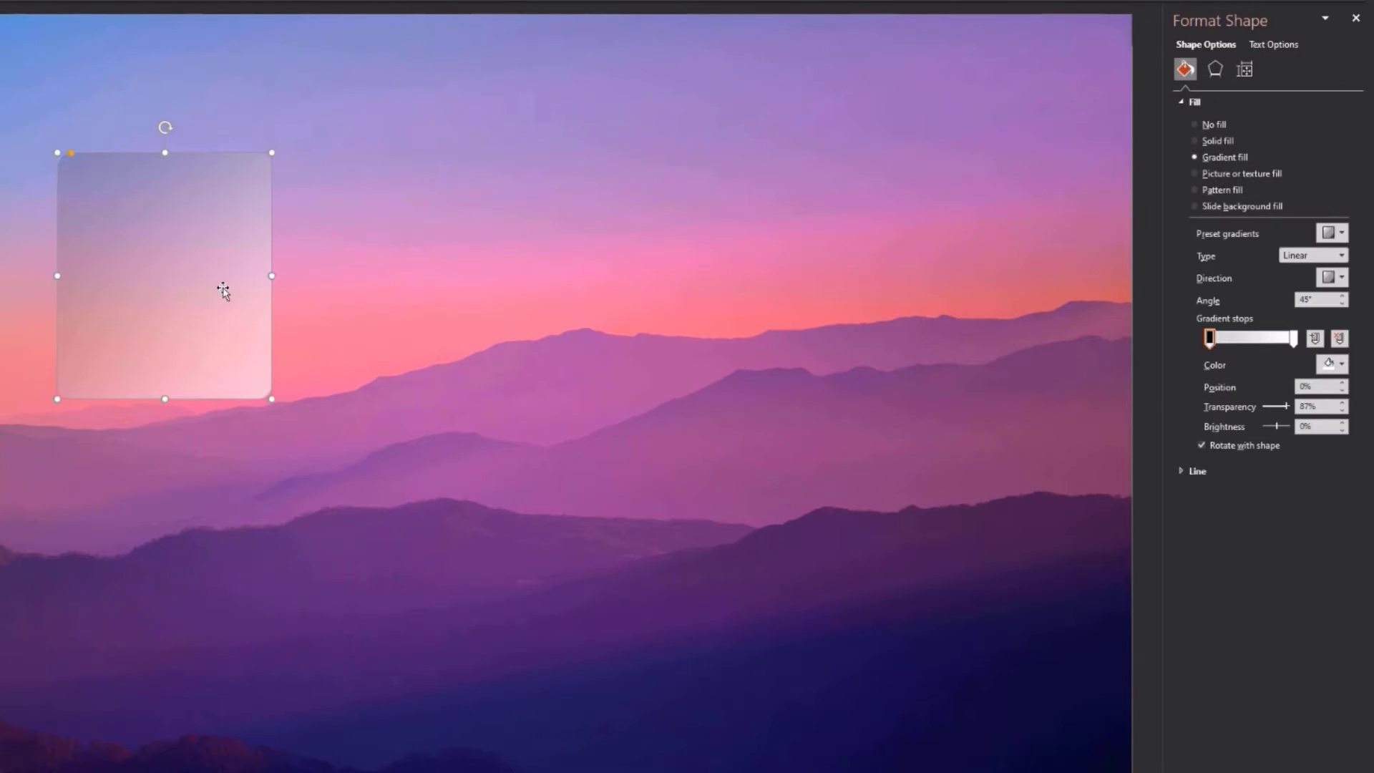
{"action": "left_click_drag", "start_coordinate": [205, 291], "coordinate": [234, 282]}
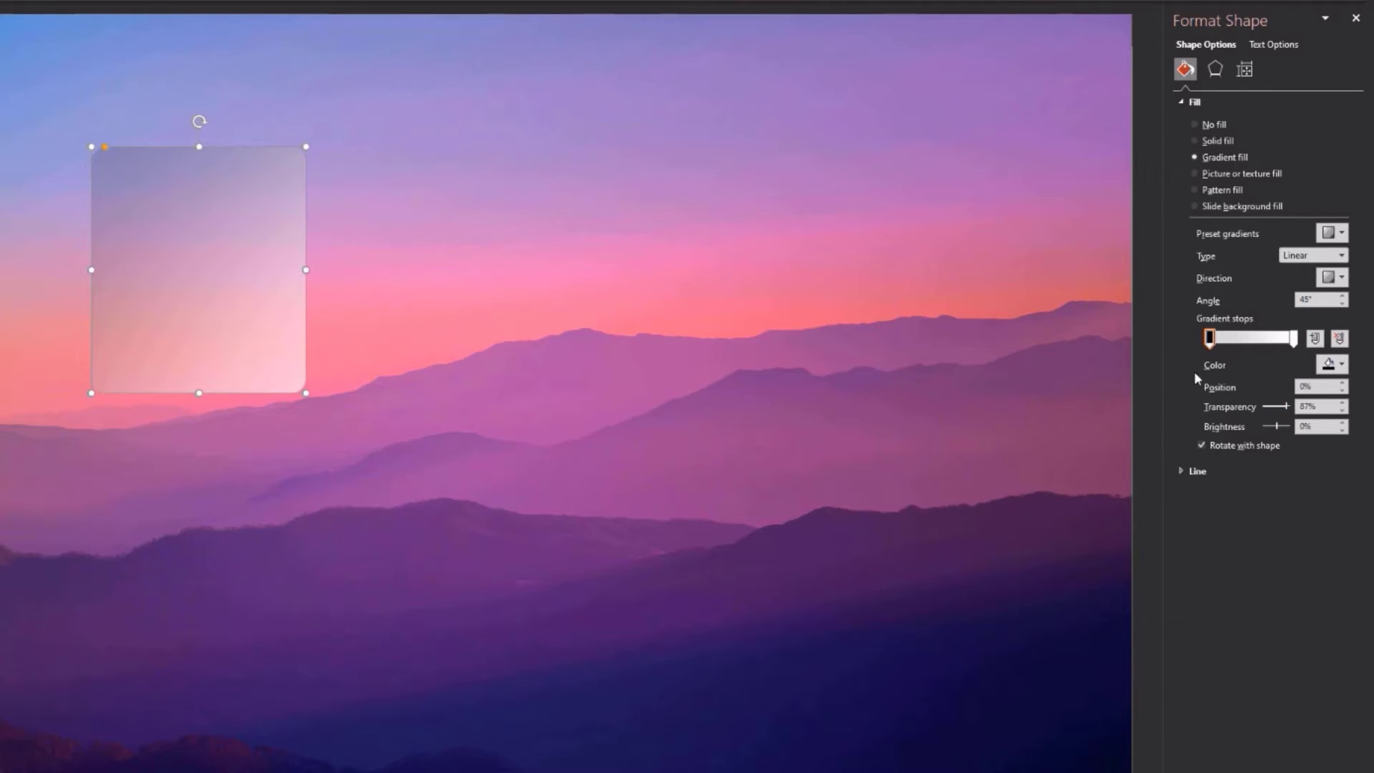
{"action": "left_click", "coordinate": [451, 375]}
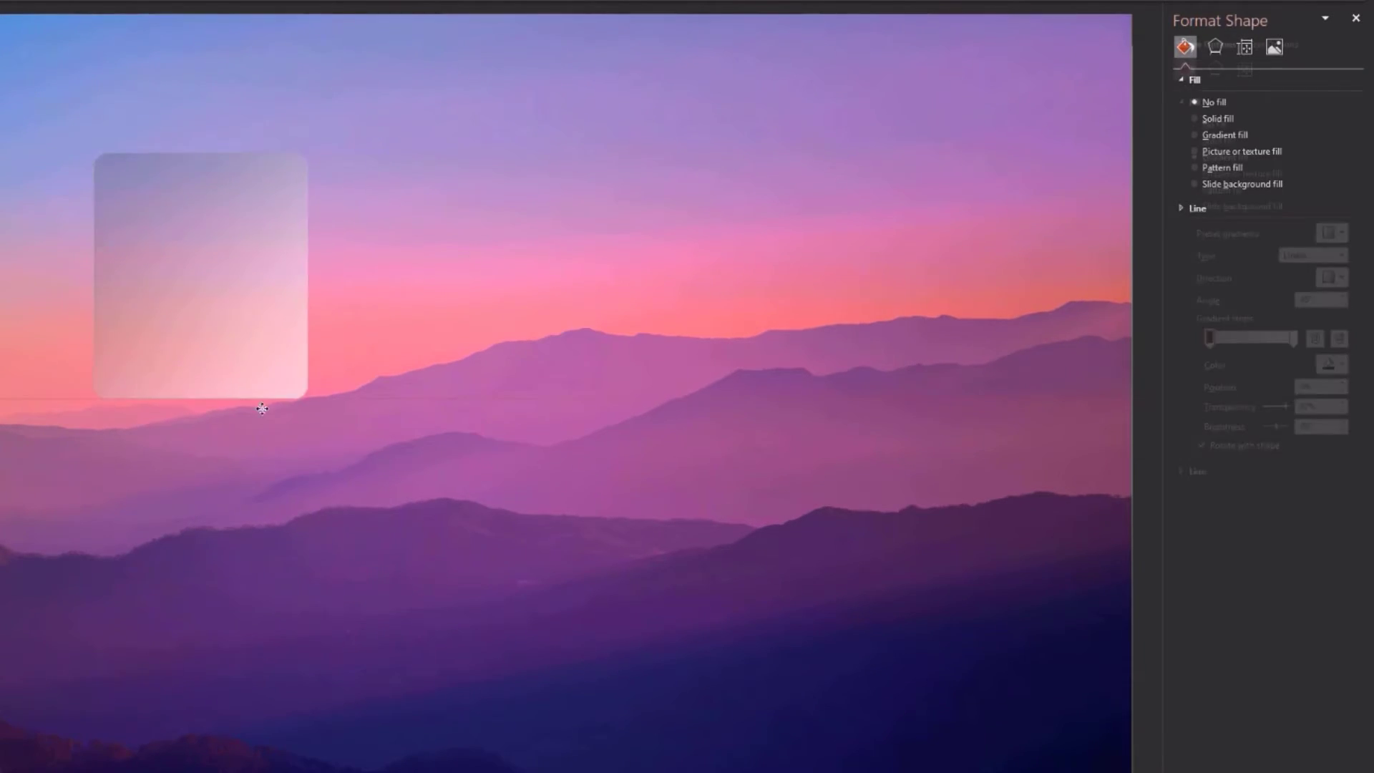
{"action": "left_click_drag", "start_coordinate": [235, 341], "coordinate": [203, 351]}
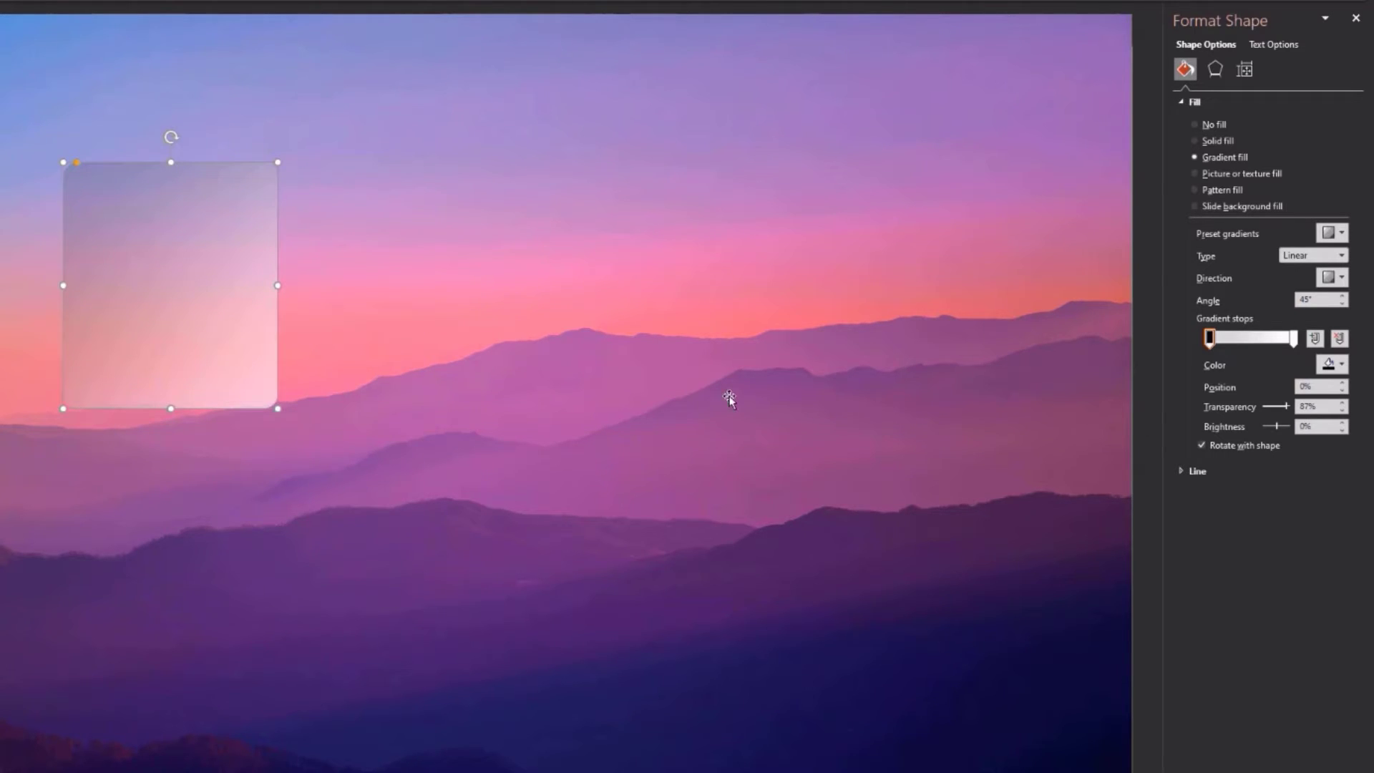
Give the card a solid white outline at 80% transparency and nudge it slightly down-right
{"action": "left_click", "coordinate": [1182, 471]}
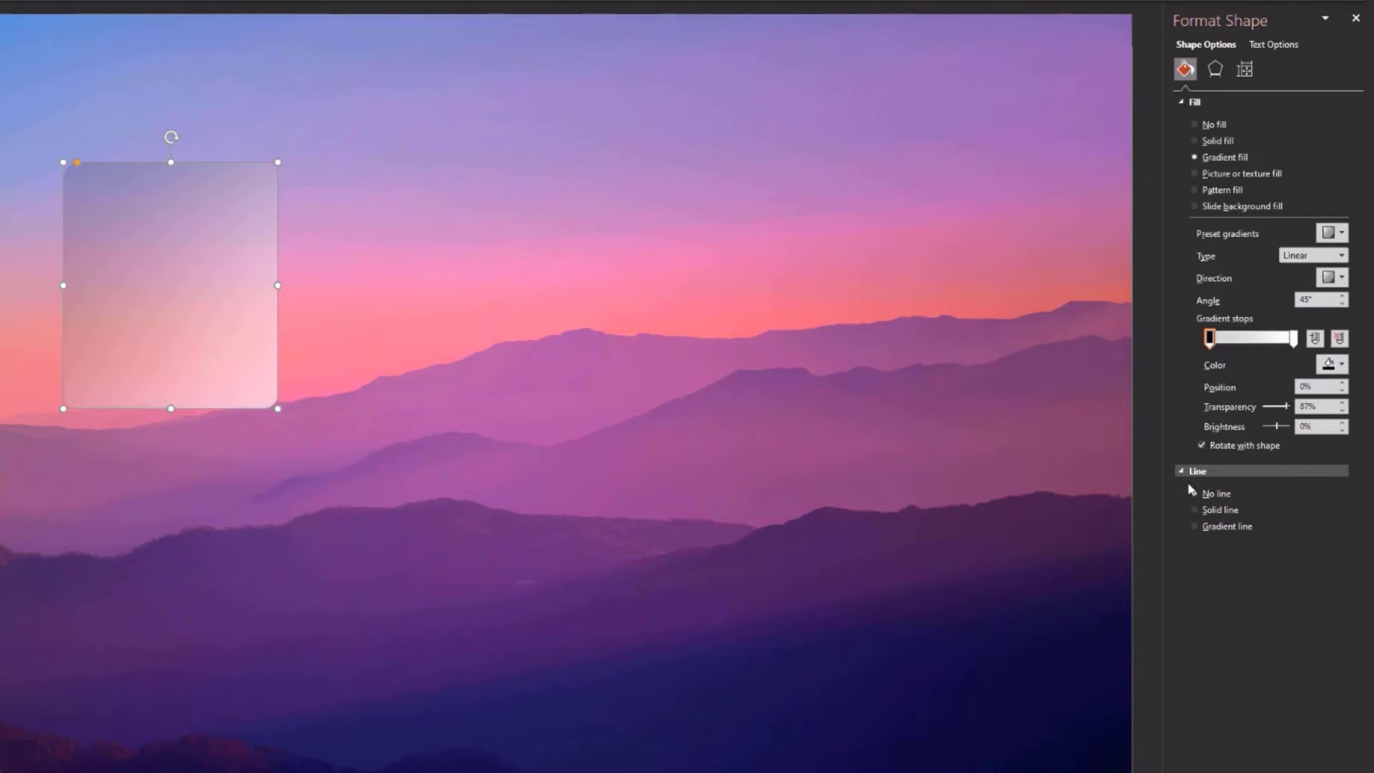
{"action": "left_click", "coordinate": [1194, 510]}
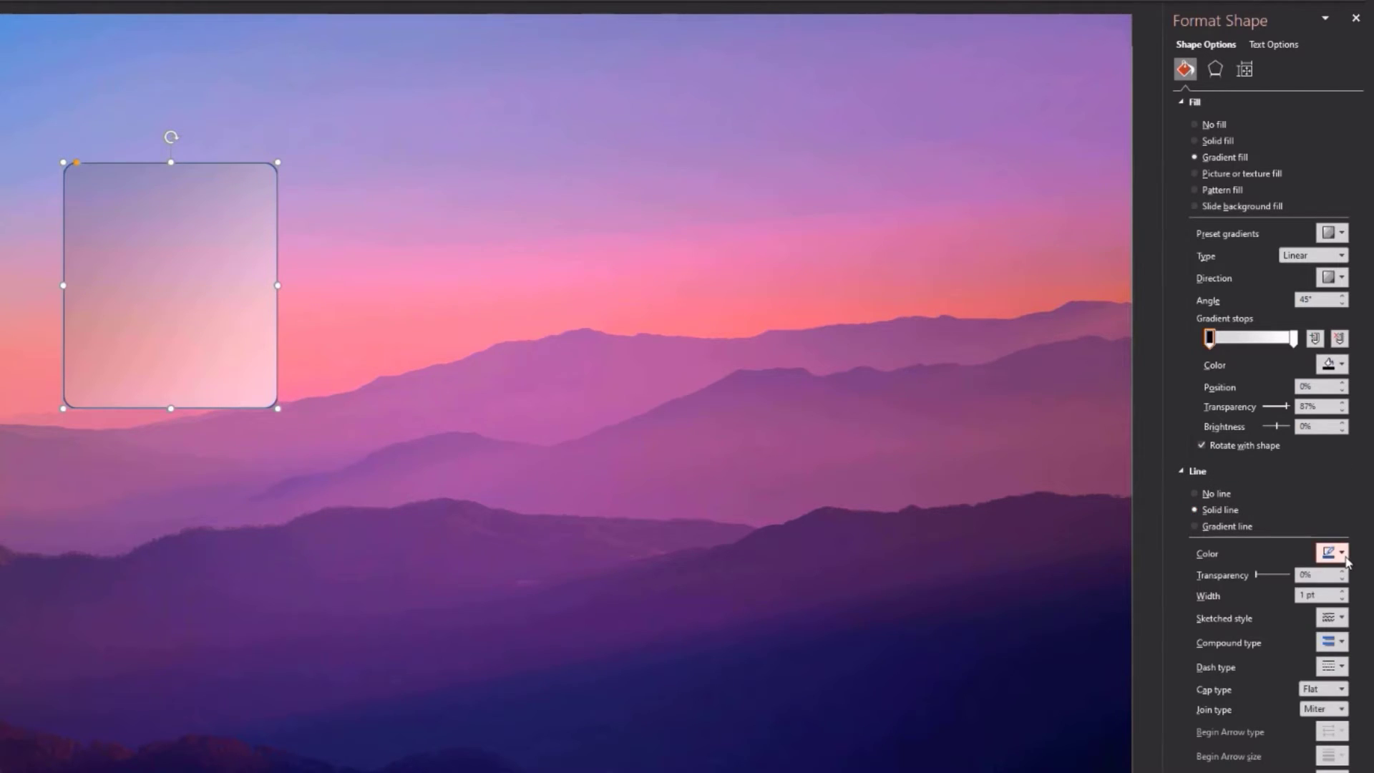
{"action": "left_click", "coordinate": [1332, 552]}
{"action": "left_click", "coordinate": [1251, 593]}
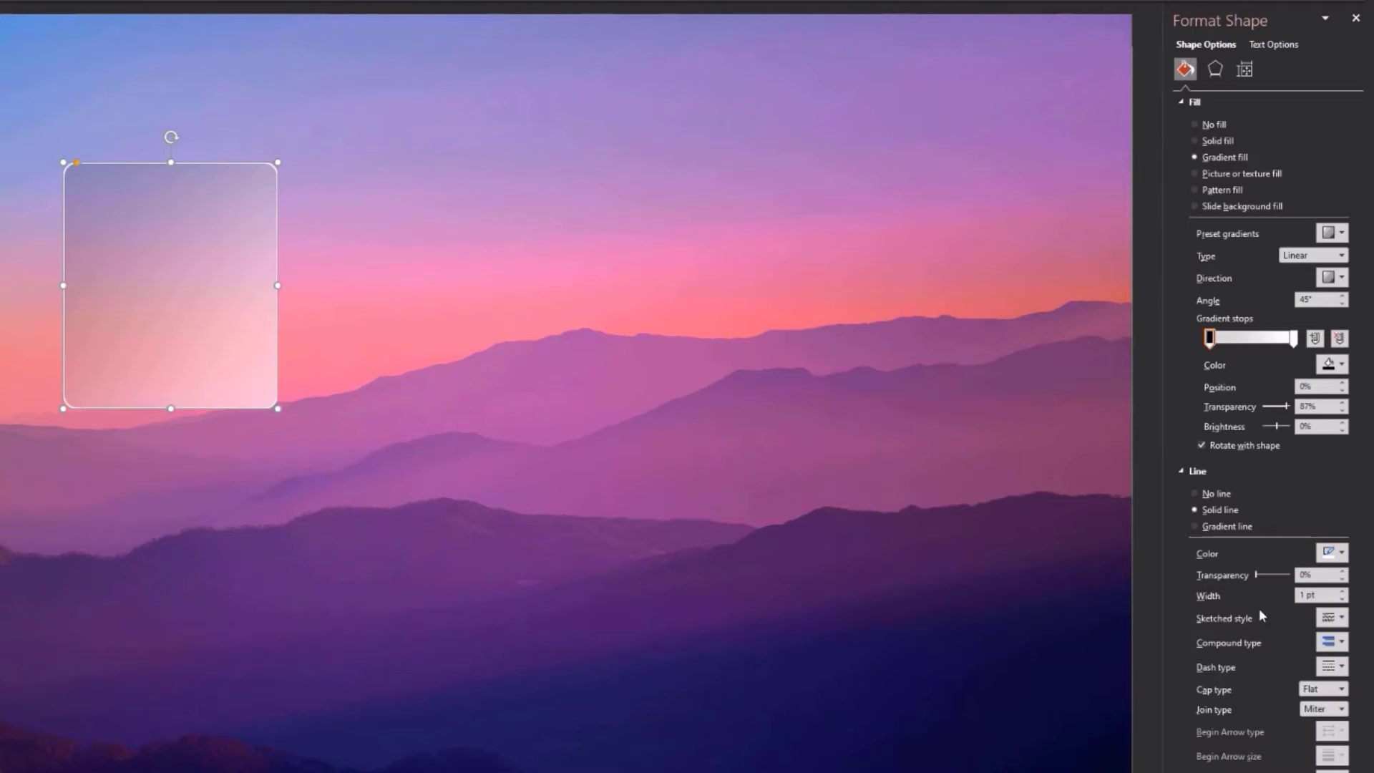
{"action": "left_click", "coordinate": [407, 302]}
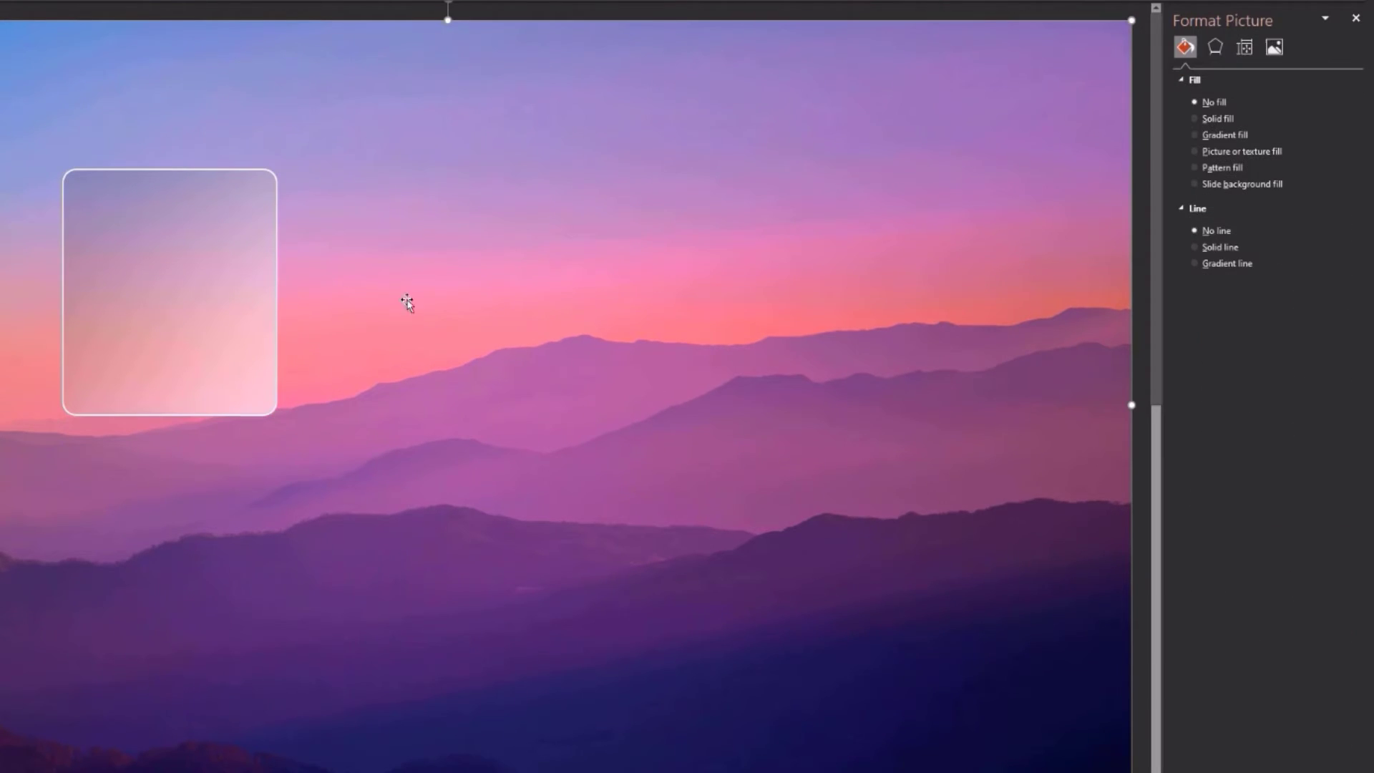
{"action": "left_click", "coordinate": [205, 338]}
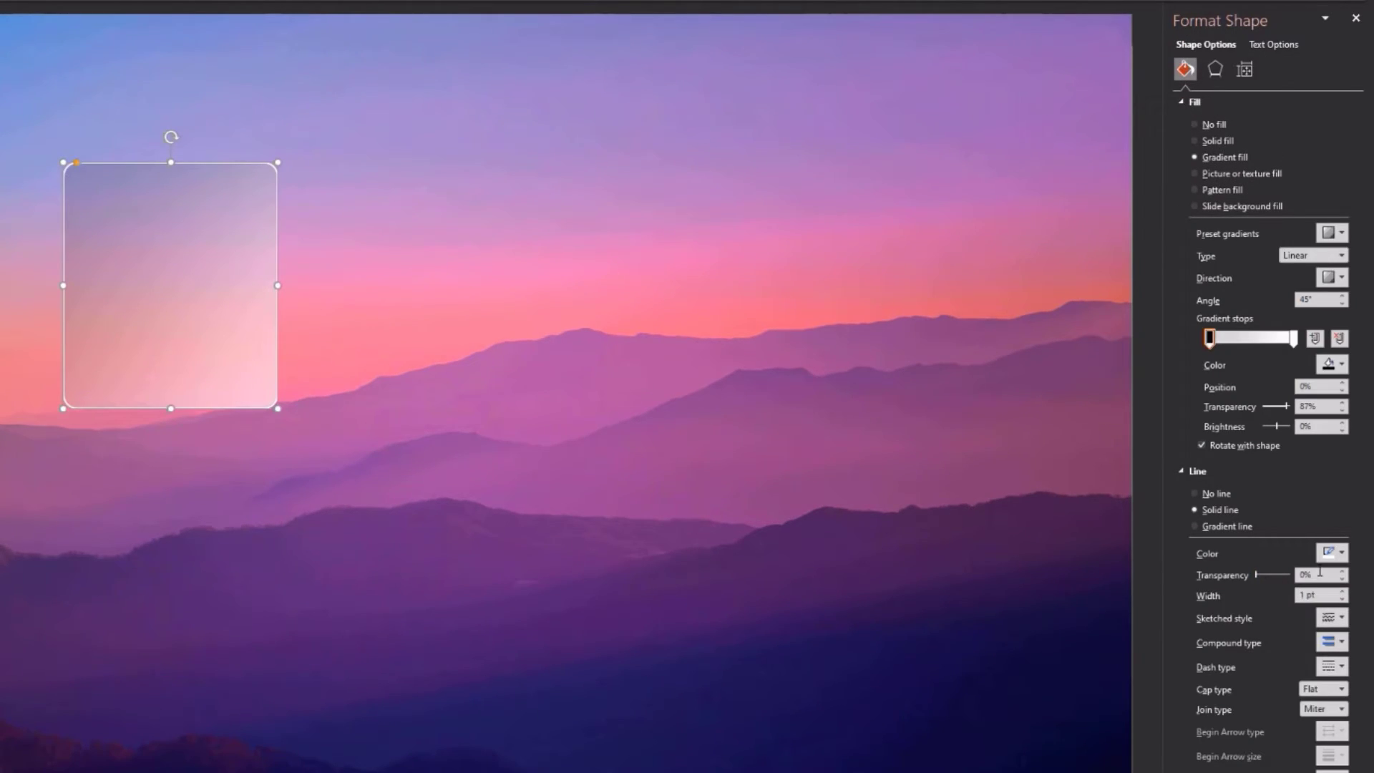
{"action": "left_click", "coordinate": [1319, 575]}
{"action": "type", "text": "80"}
{"action": "key", "text": "Return"}
{"action": "left_click", "coordinate": [820, 285]}
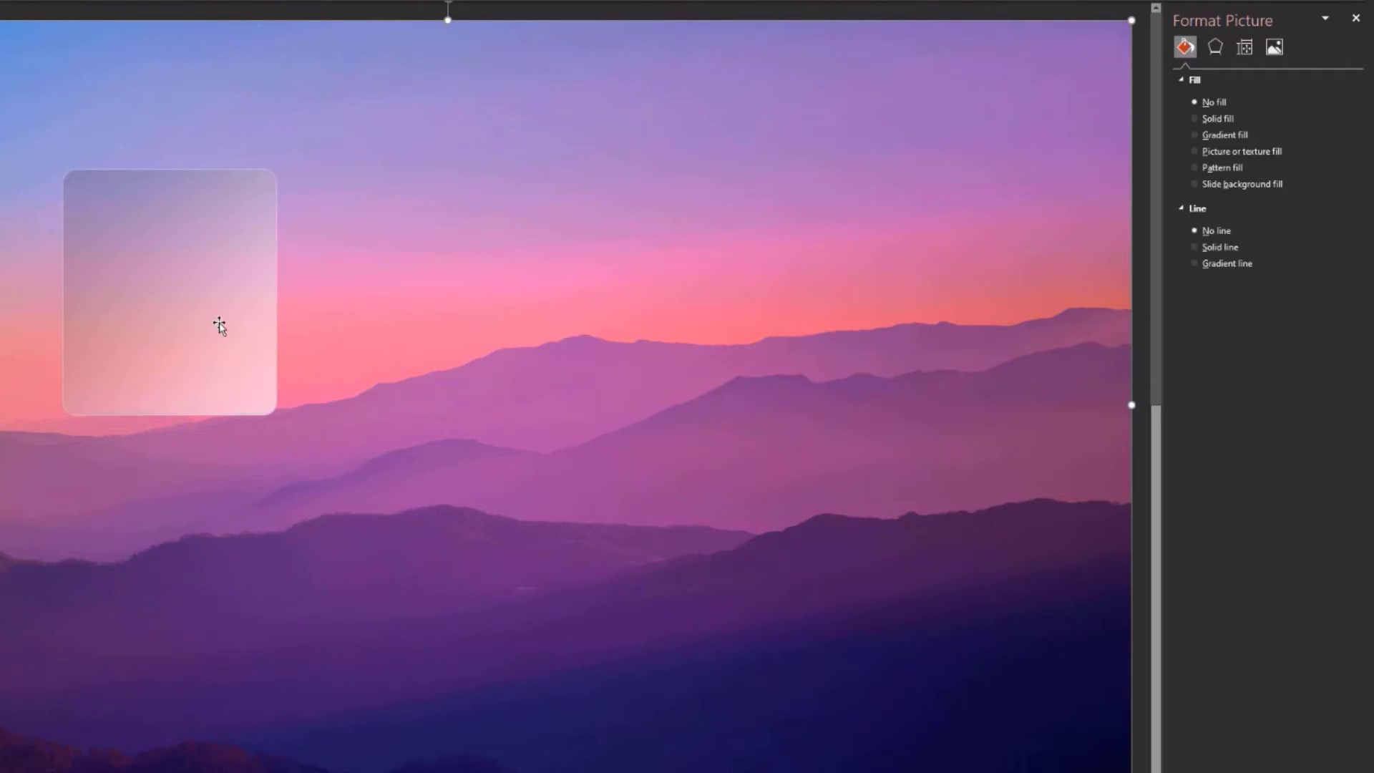
{"action": "left_click_drag", "start_coordinate": [219, 325], "coordinate": [221, 374]}
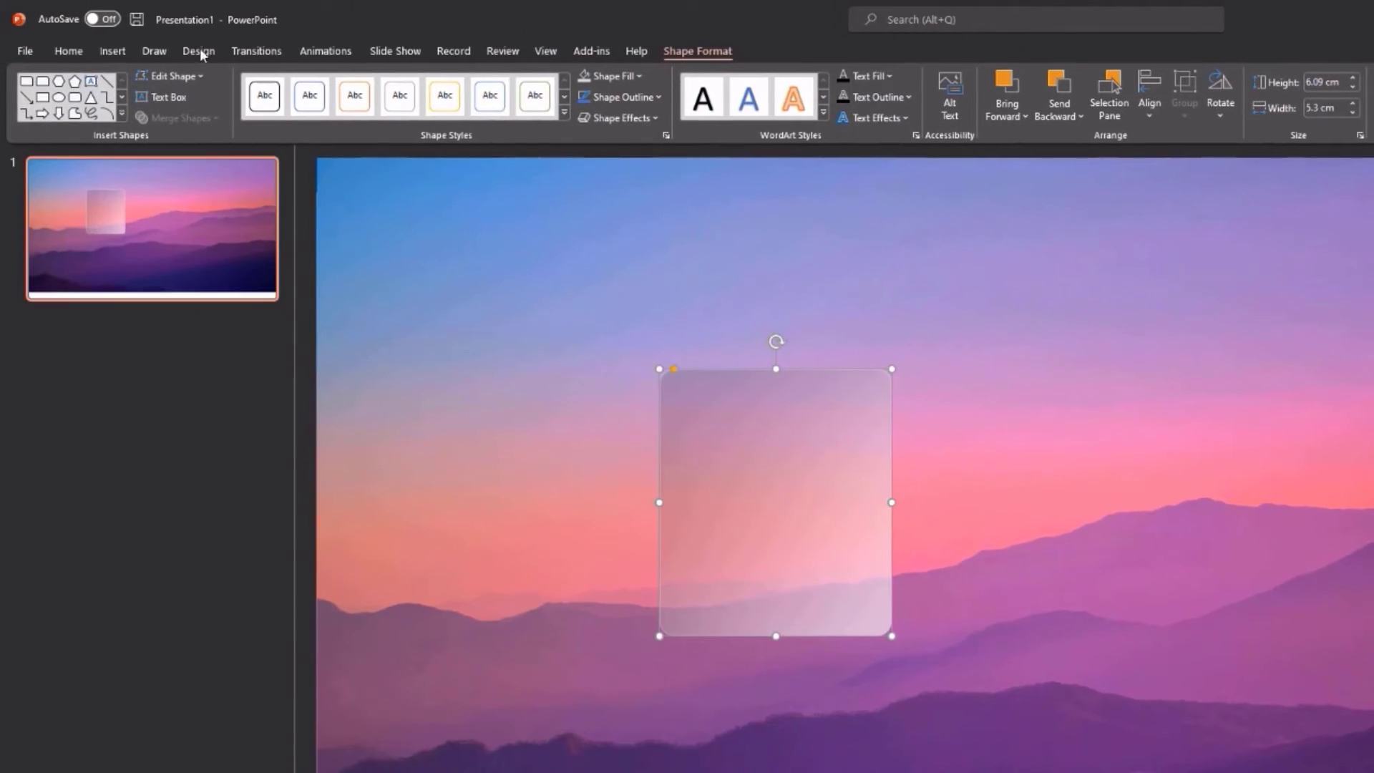
Insert the solid light-bulb icon found by searching 'BULB'
{"action": "left_click", "coordinate": [106, 53]}
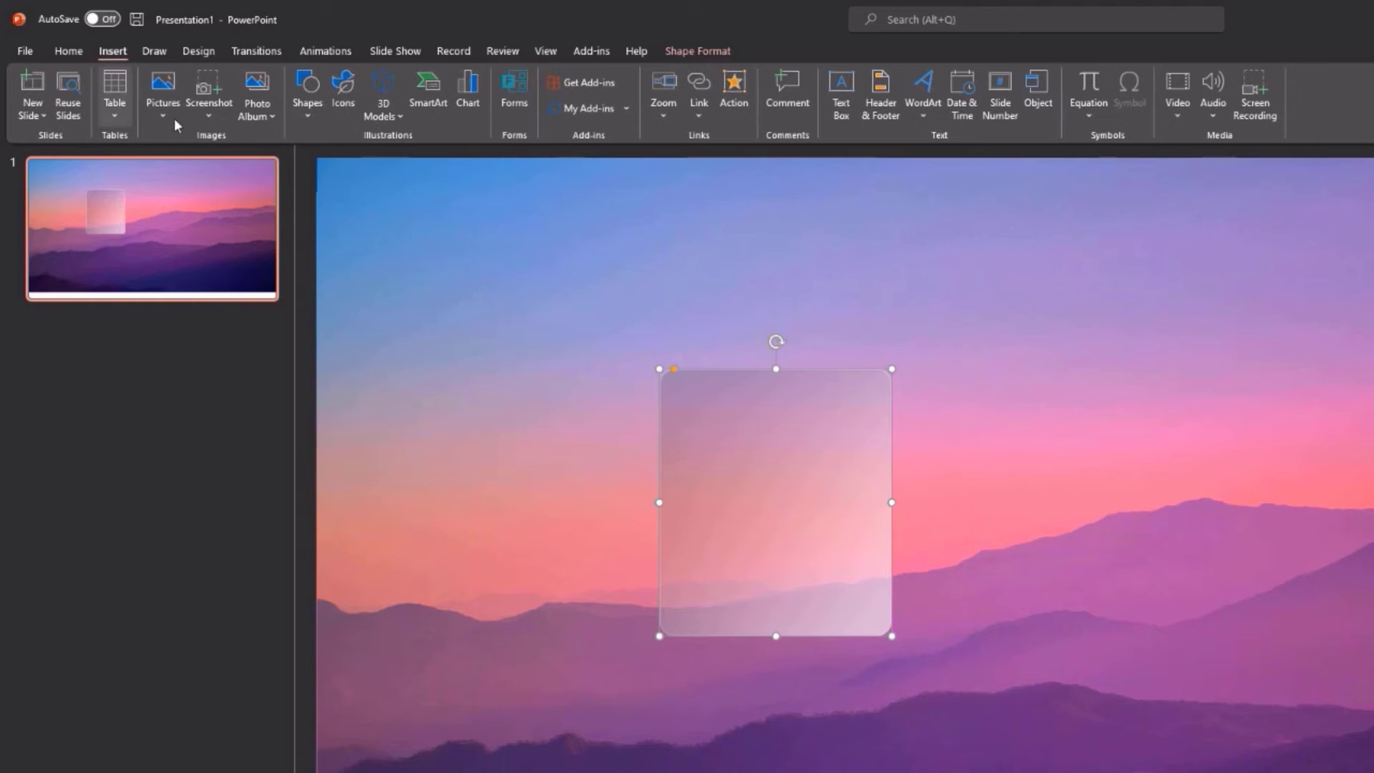
{"action": "left_click", "coordinate": [348, 114]}
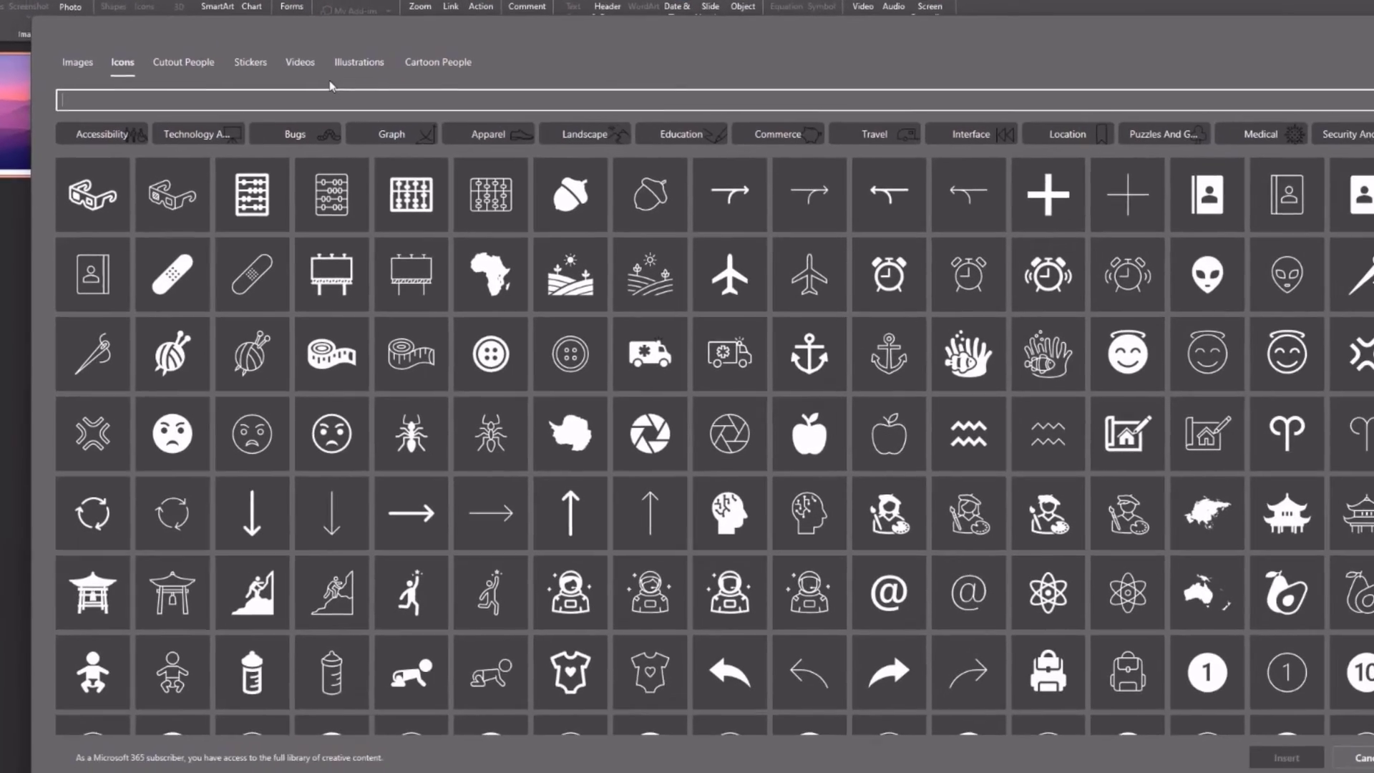
{"action": "type", "text": "BULB"}
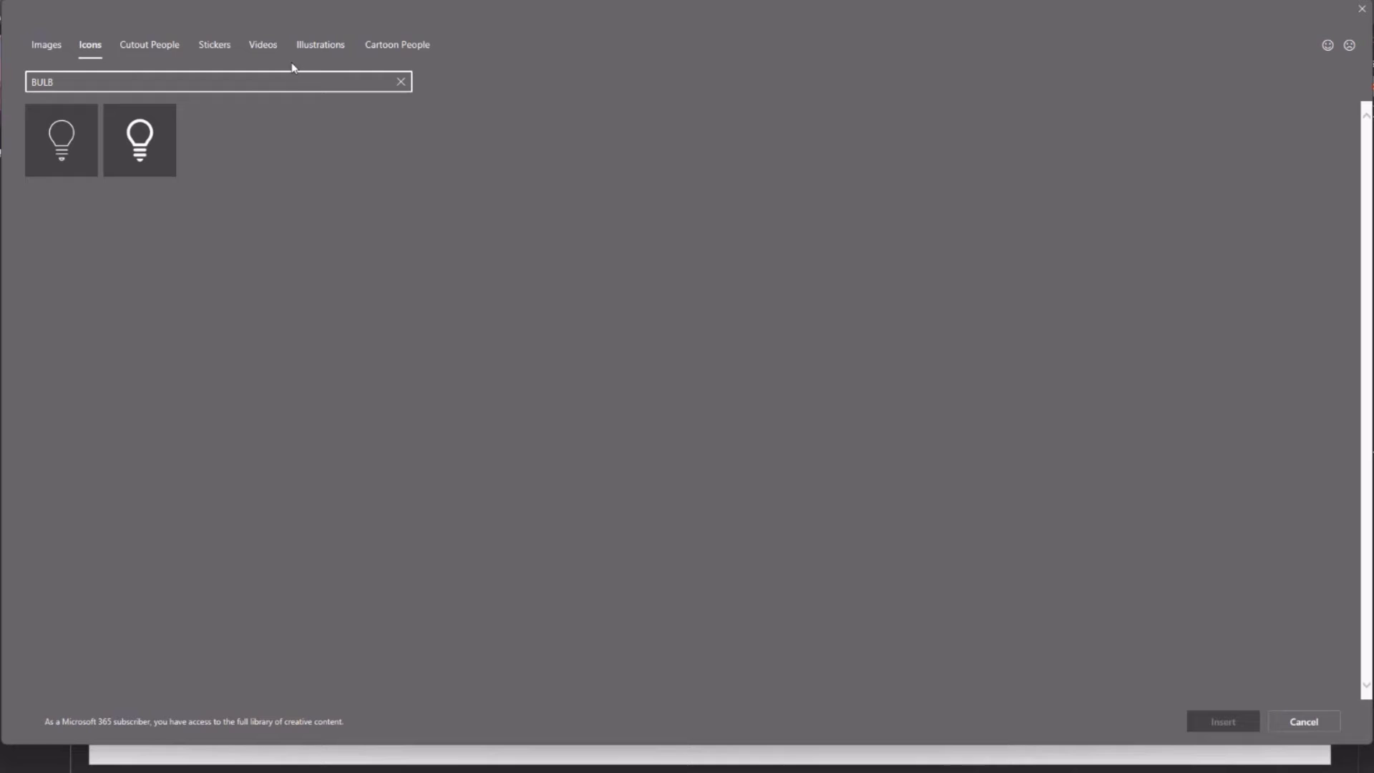
{"action": "left_click", "coordinate": [166, 114]}
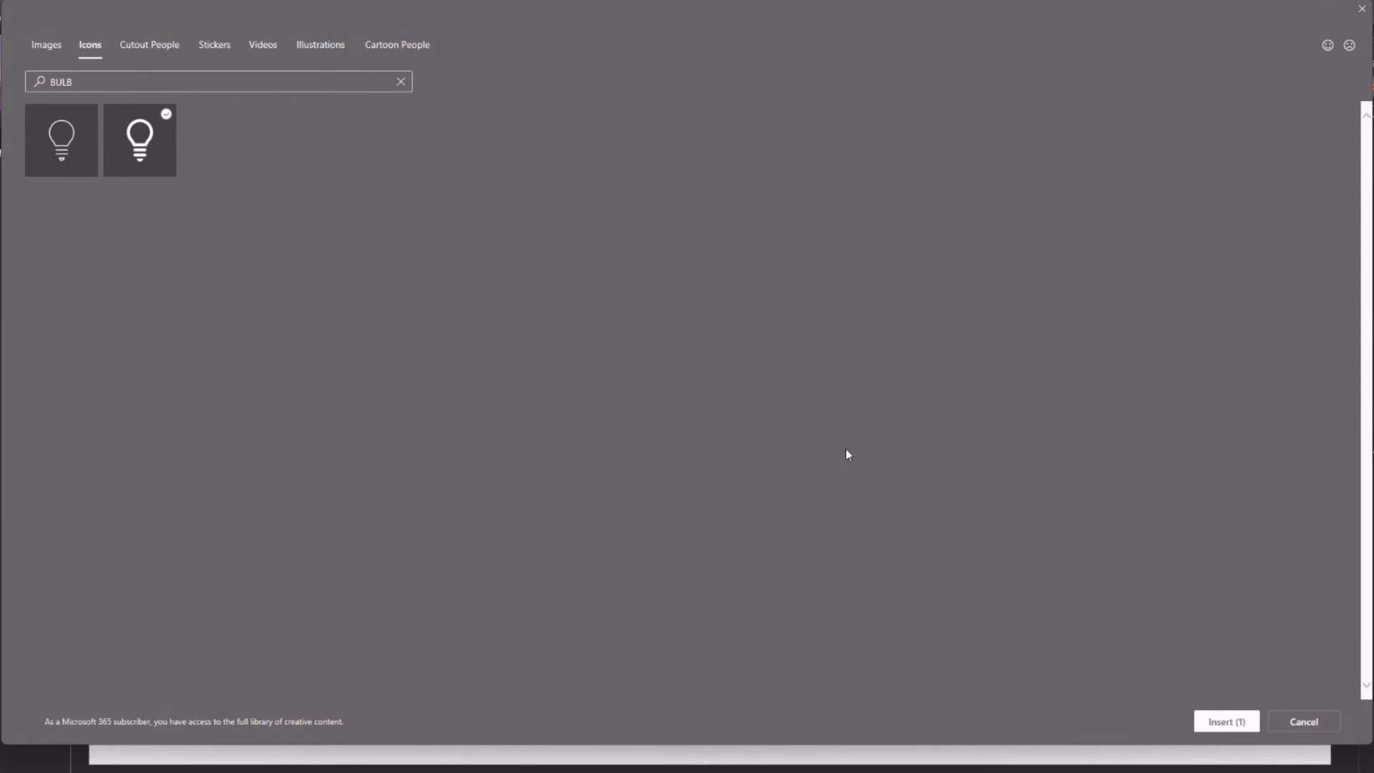
{"action": "left_click", "coordinate": [1228, 722]}
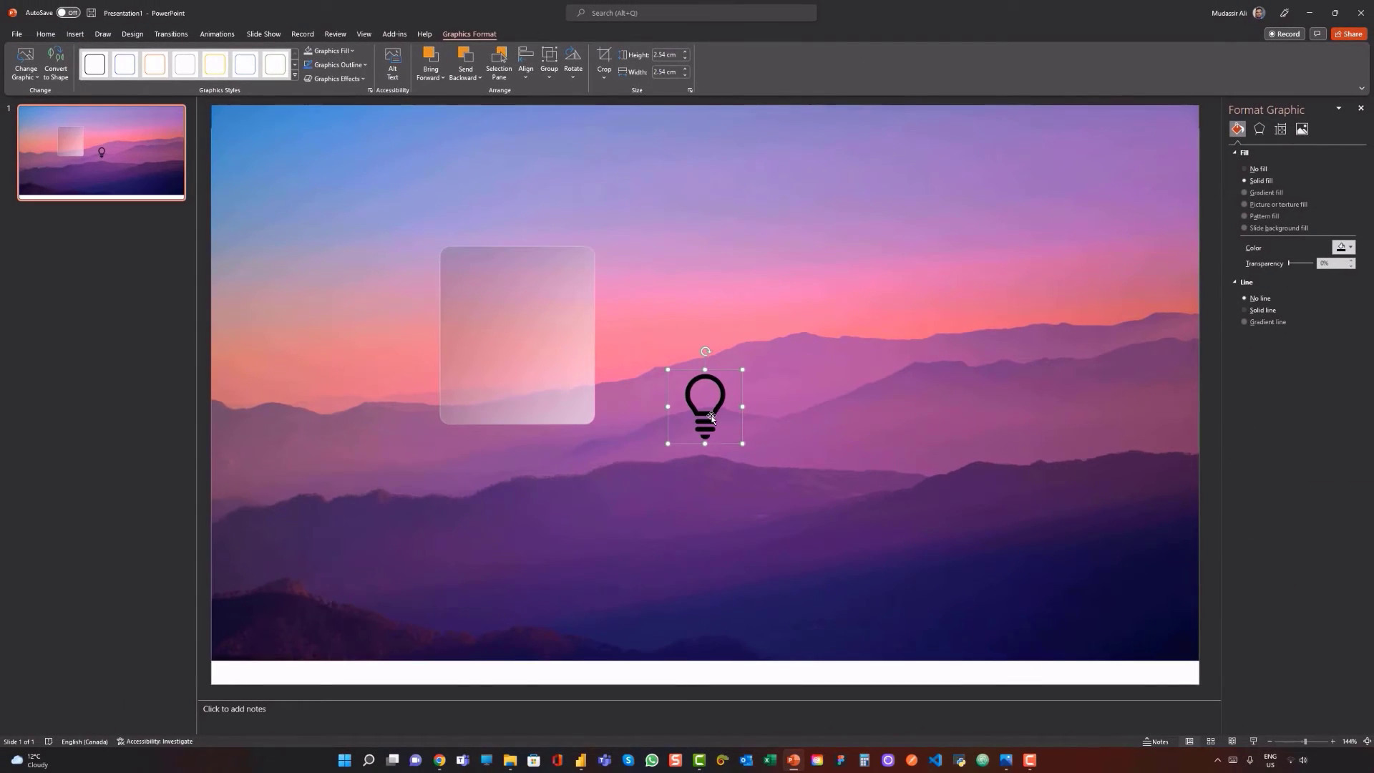
Make the bulb icon white and place it at the top centre of the card
{"action": "left_click_drag", "start_coordinate": [708, 409], "coordinate": [637, 292]}
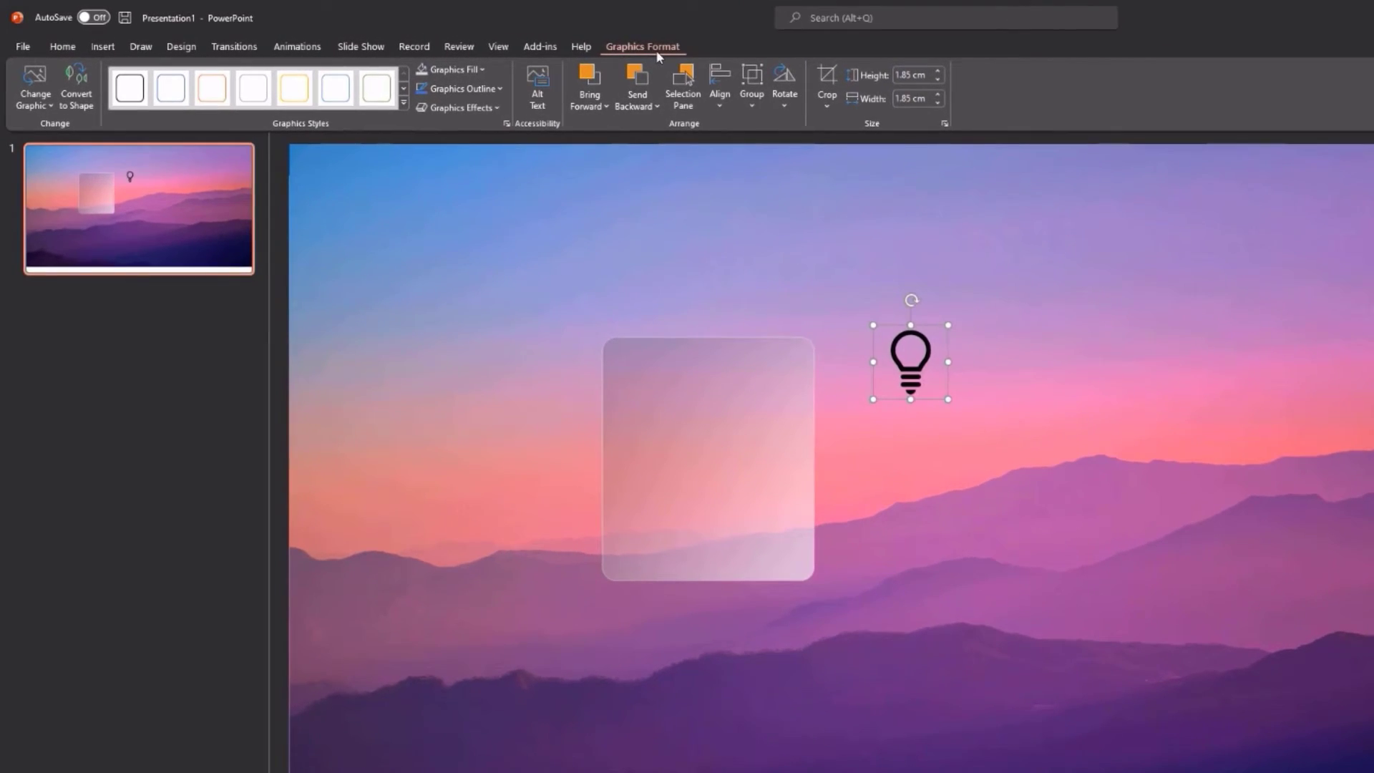
{"action": "left_click", "coordinate": [480, 76]}
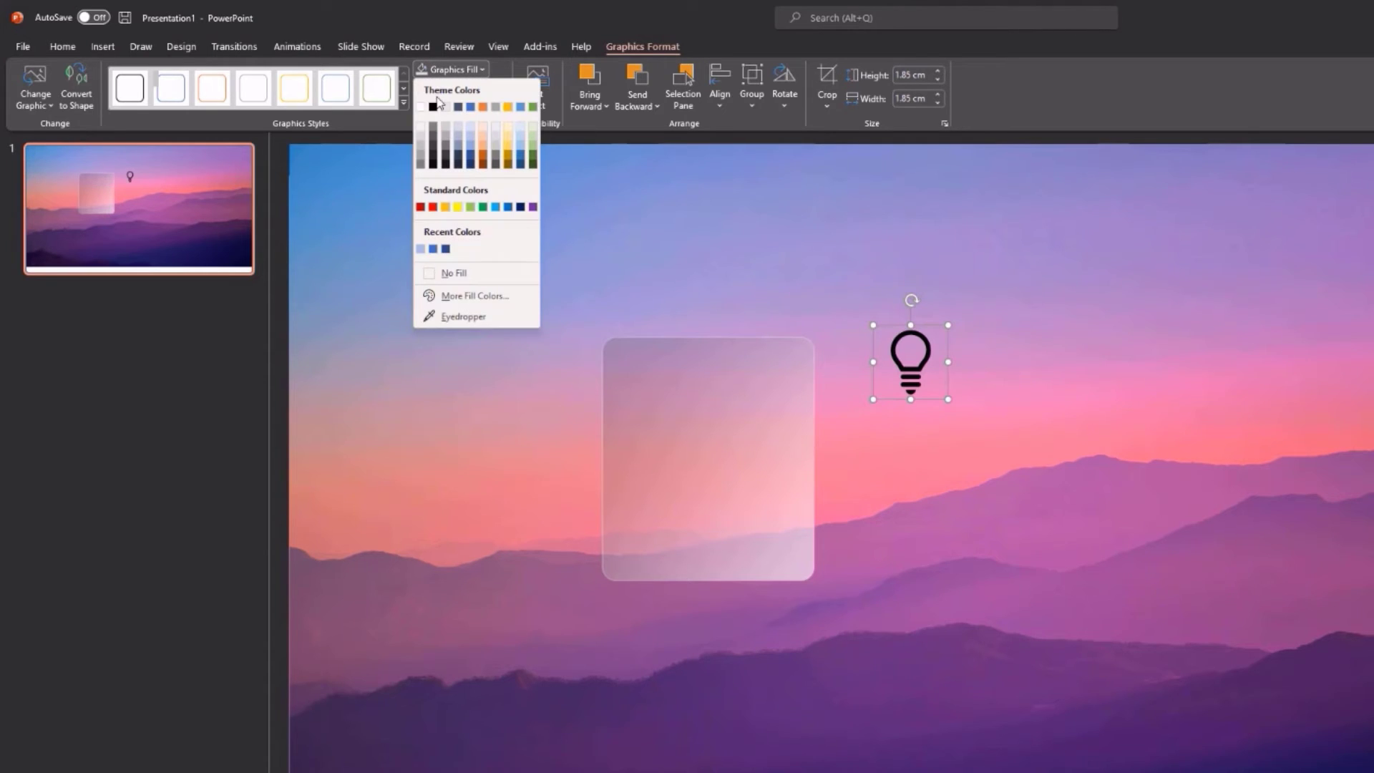
{"action": "left_click", "coordinate": [419, 107]}
{"action": "left_click_drag", "start_coordinate": [916, 360], "coordinate": [717, 389]}
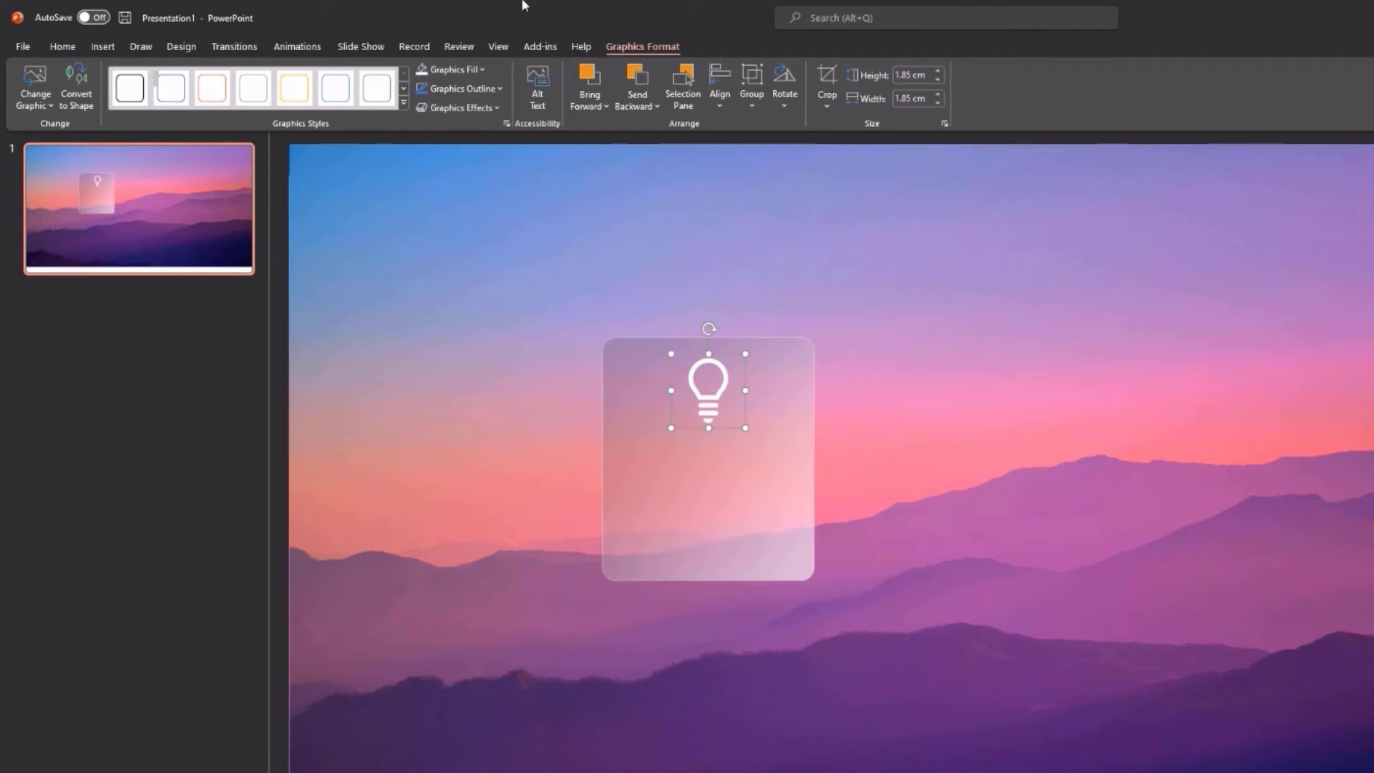
Add a text box below the bulb reading 'Light up your day with EDNA'
{"action": "left_click", "coordinate": [355, 341]}
{"action": "left_click", "coordinate": [102, 45]}
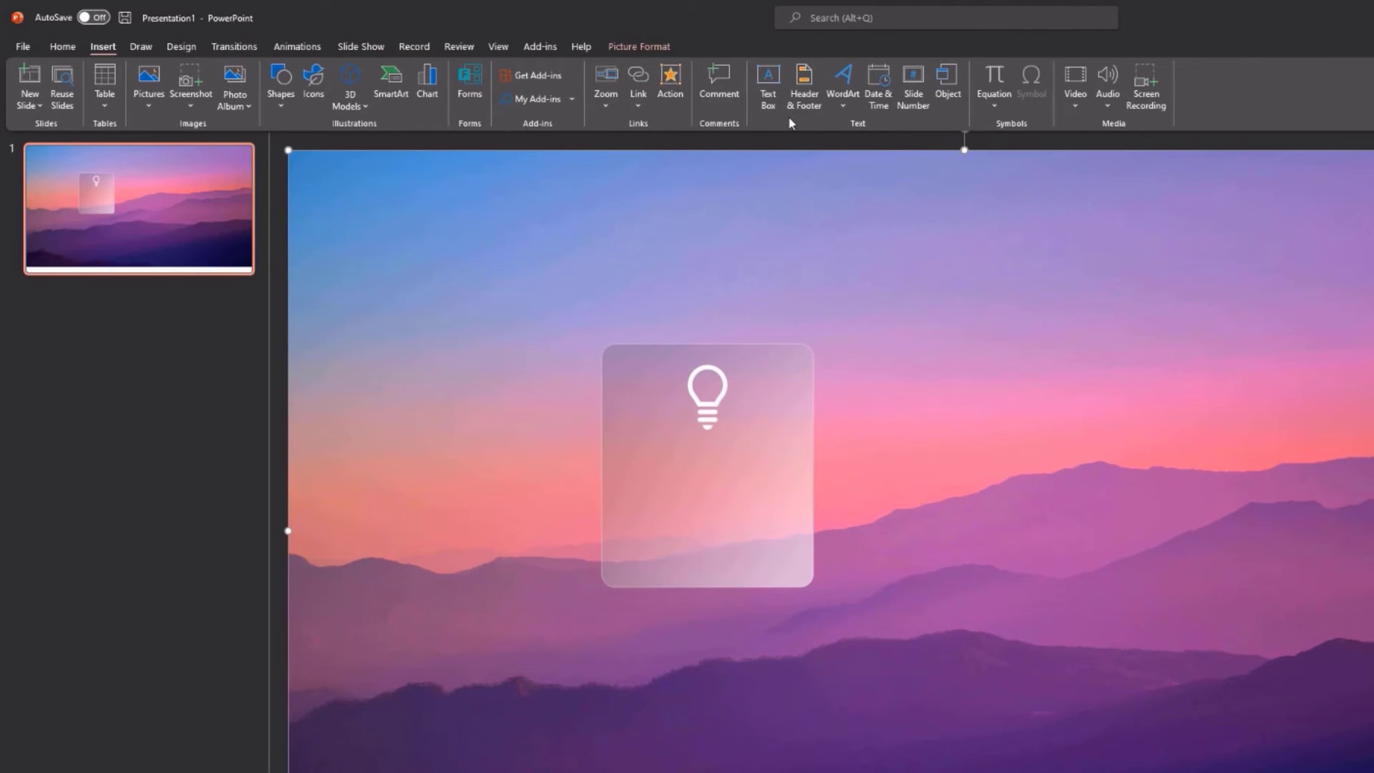
{"action": "left_click", "coordinate": [767, 86]}
{"action": "mouse_move", "coordinate": [630, 473]}
{"action": "left_mouse_down"}
{"action": "mouse_move", "coordinate": [787, 549]}
{"action": "mouse_move", "coordinate": [792, 567]}
{"action": "mouse_move", "coordinate": [782, 551]}
{"action": "left_mouse_up"}
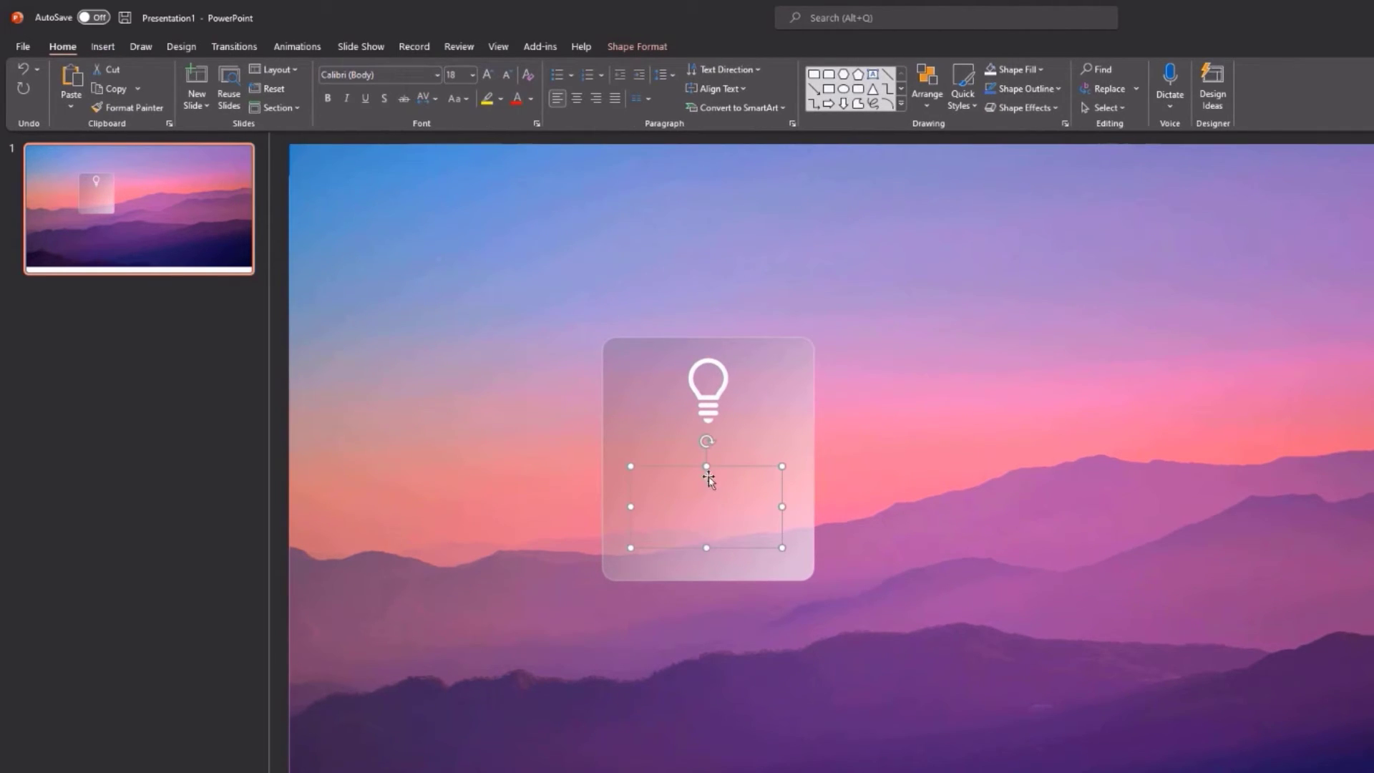
{"action": "left_click", "coordinate": [656, 483]}
{"action": "type", "text": "Light"}
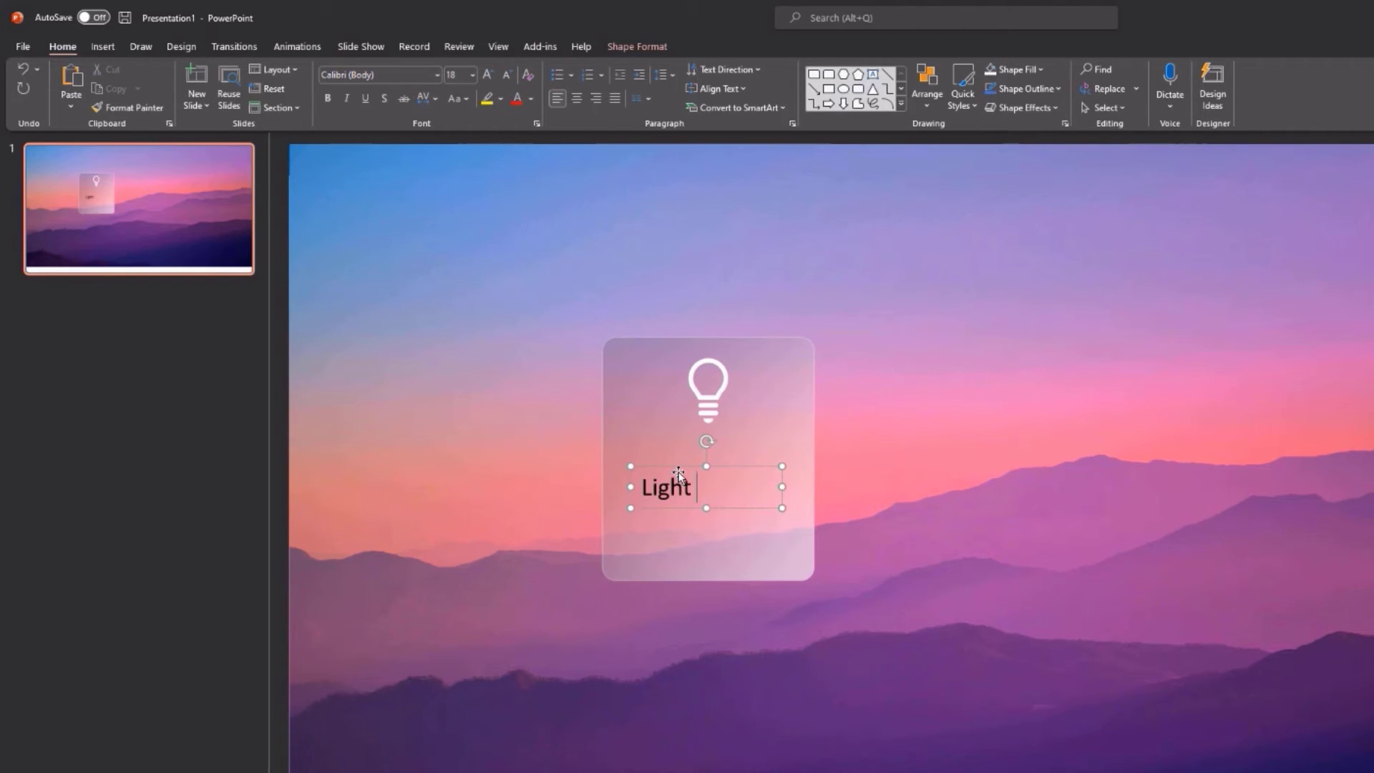
{"action": "type", "text": " Up"}
{"action": "type", "text": "up uy"}
{"action": "key", "text": "BackSpace"}
{"action": "key", "text": "BackSpace"}
{"action": "type", "text": "your day with"}
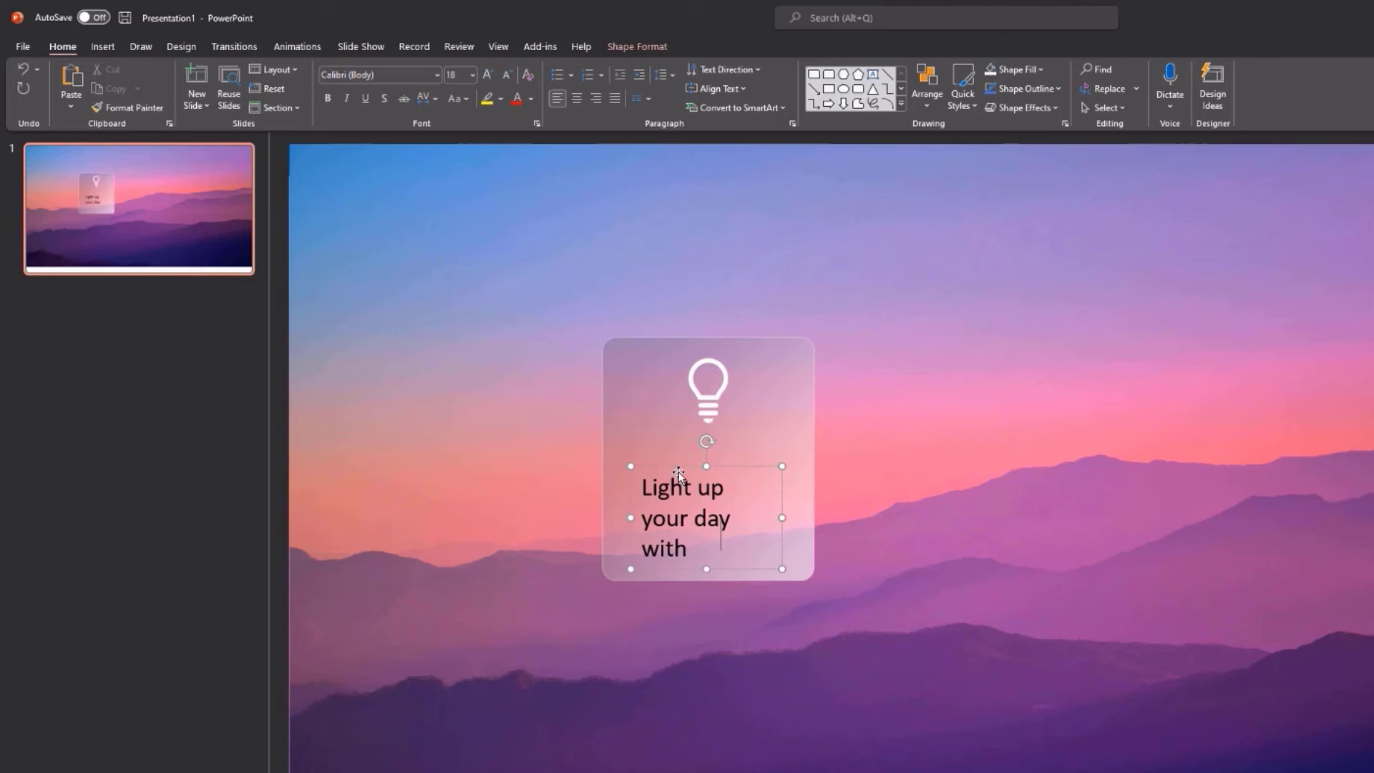
{"action": "type", "text": " EDNA"}
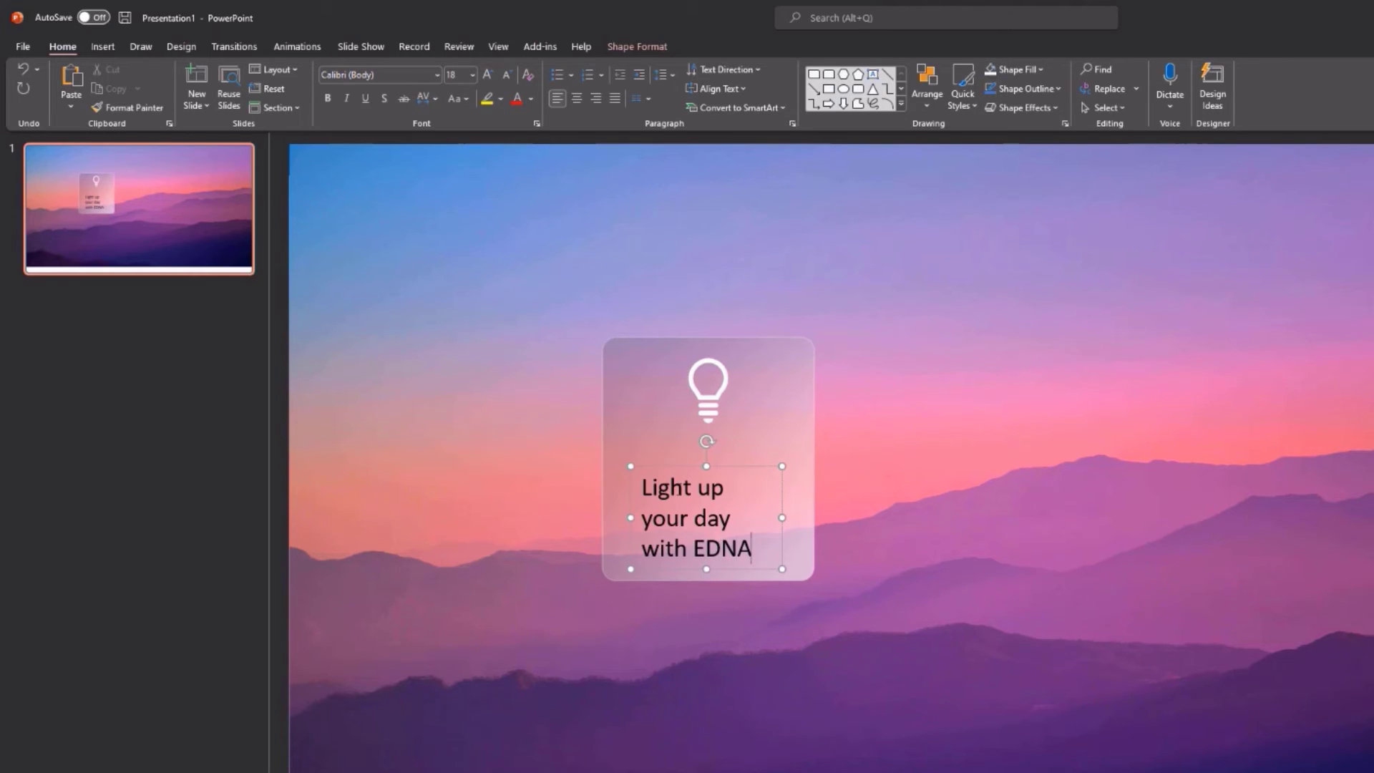
Format the caption as 16 pt, white, centred text
{"action": "double_click", "coordinate": [680, 493]}
{"action": "triple_click", "coordinate": [679, 492]}
{"action": "left_click", "coordinate": [784, 440]}
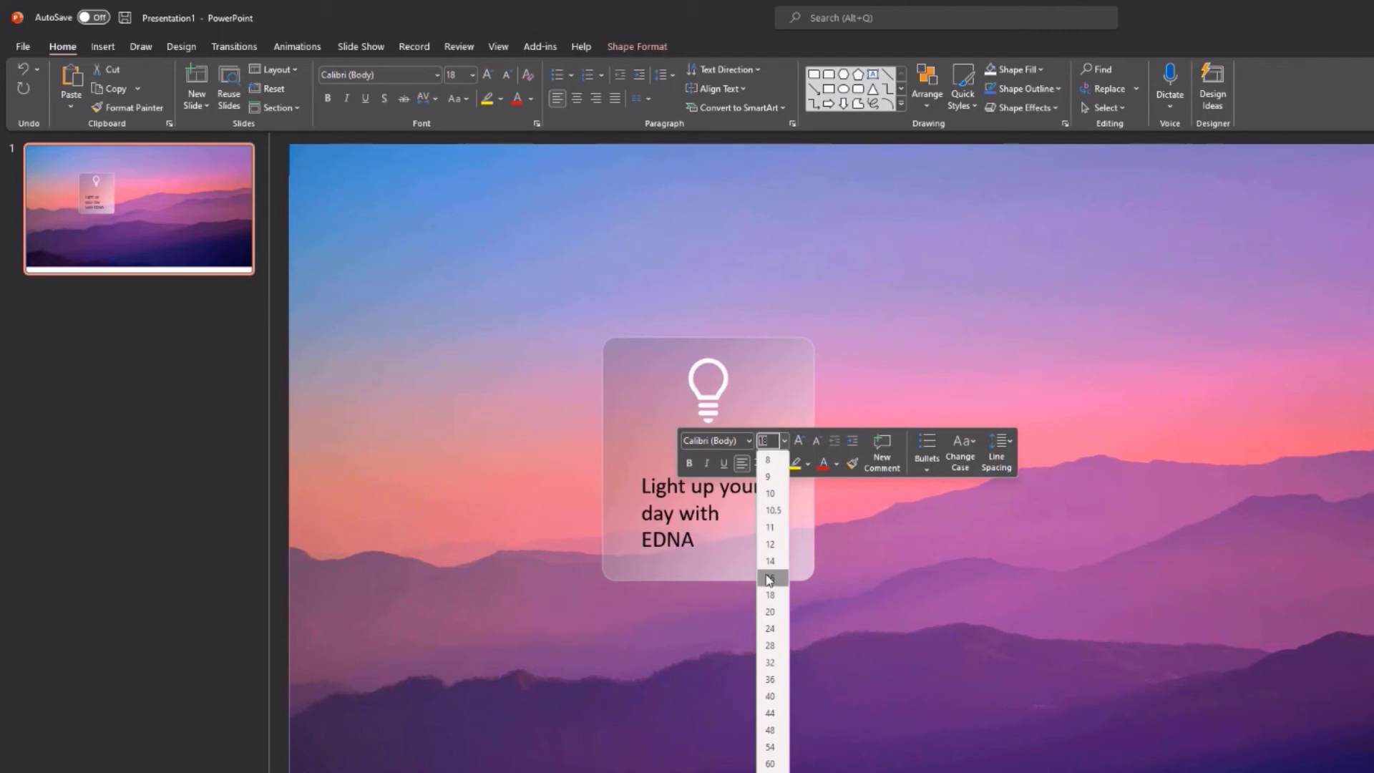
{"action": "left_click", "coordinate": [769, 578]}
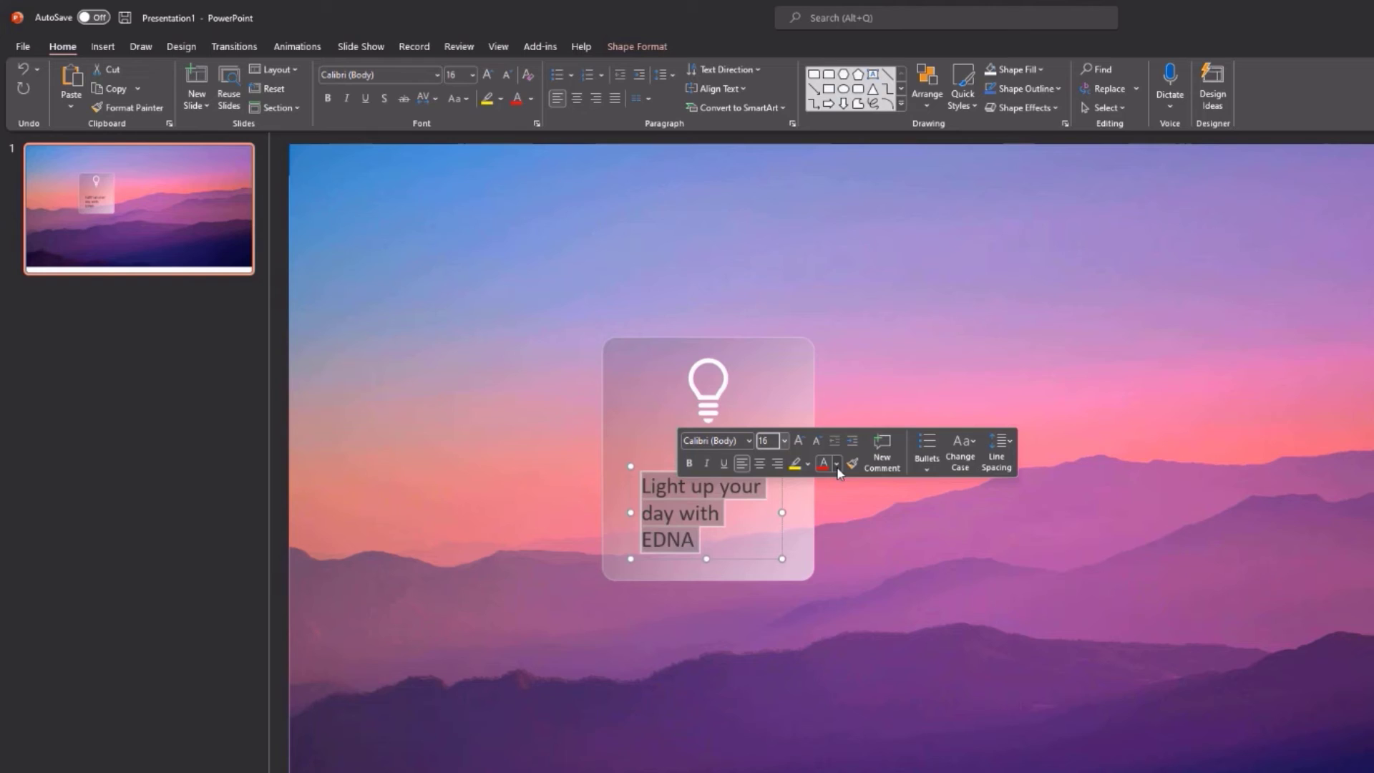
{"action": "left_click", "coordinate": [835, 463]}
{"action": "left_click", "coordinate": [822, 502]}
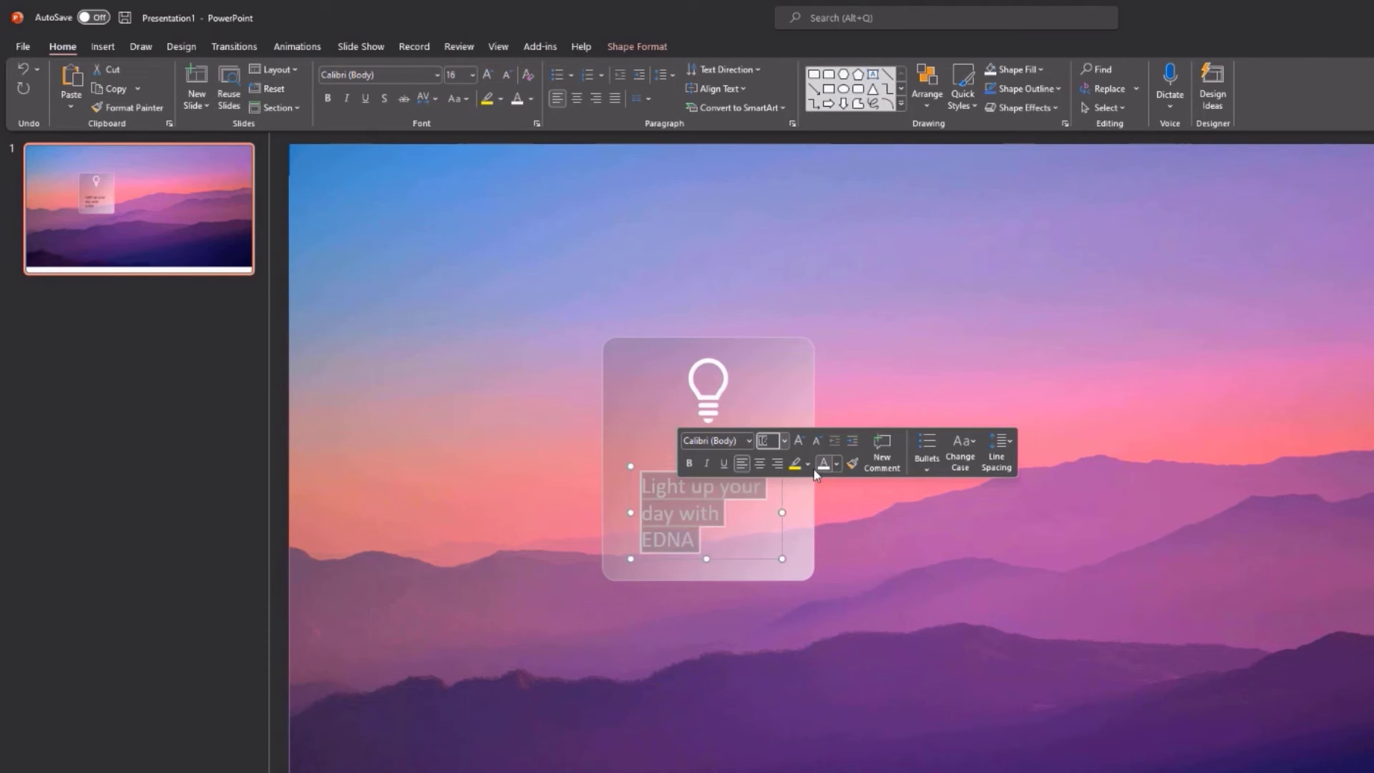
{"action": "left_click", "coordinate": [759, 465]}
{"action": "left_click", "coordinate": [841, 612]}
Align the caption and bulb so both sit centred on the card
{"action": "left_click", "coordinate": [719, 470]}
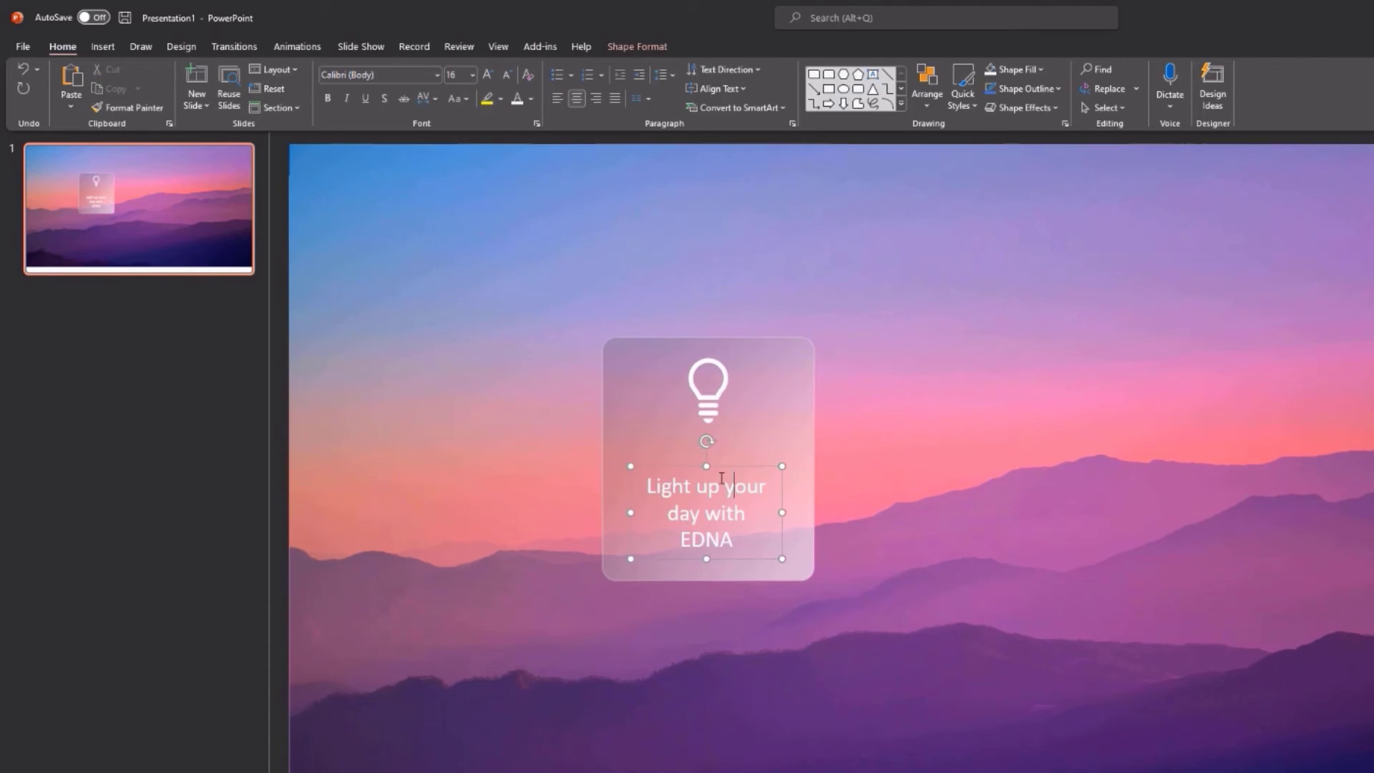
{"action": "left_click_drag", "start_coordinate": [719, 470], "coordinate": [717, 465]}
{"action": "left_click", "coordinate": [715, 404]}
{"action": "left_click_drag", "start_coordinate": [705, 385], "coordinate": [709, 392]}
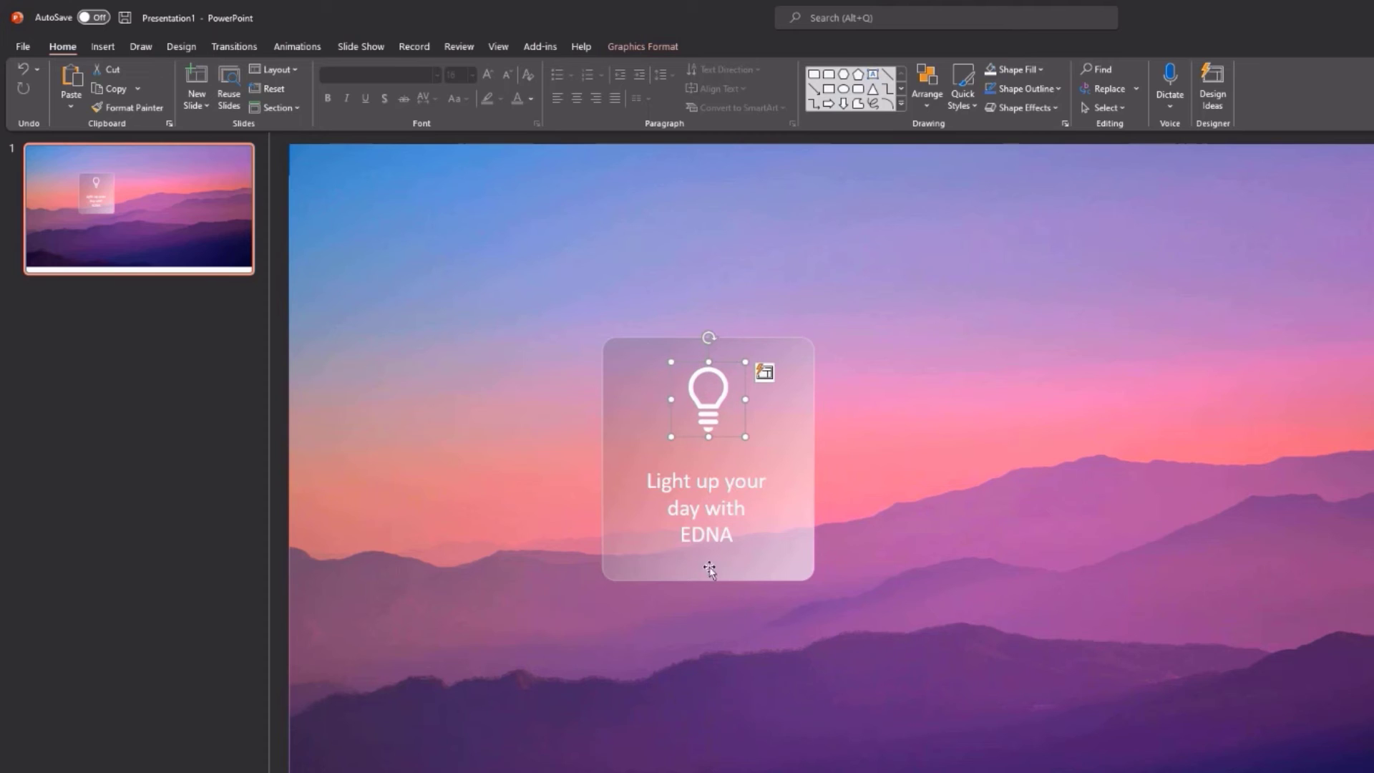
{"action": "left_click", "coordinate": [710, 514]}
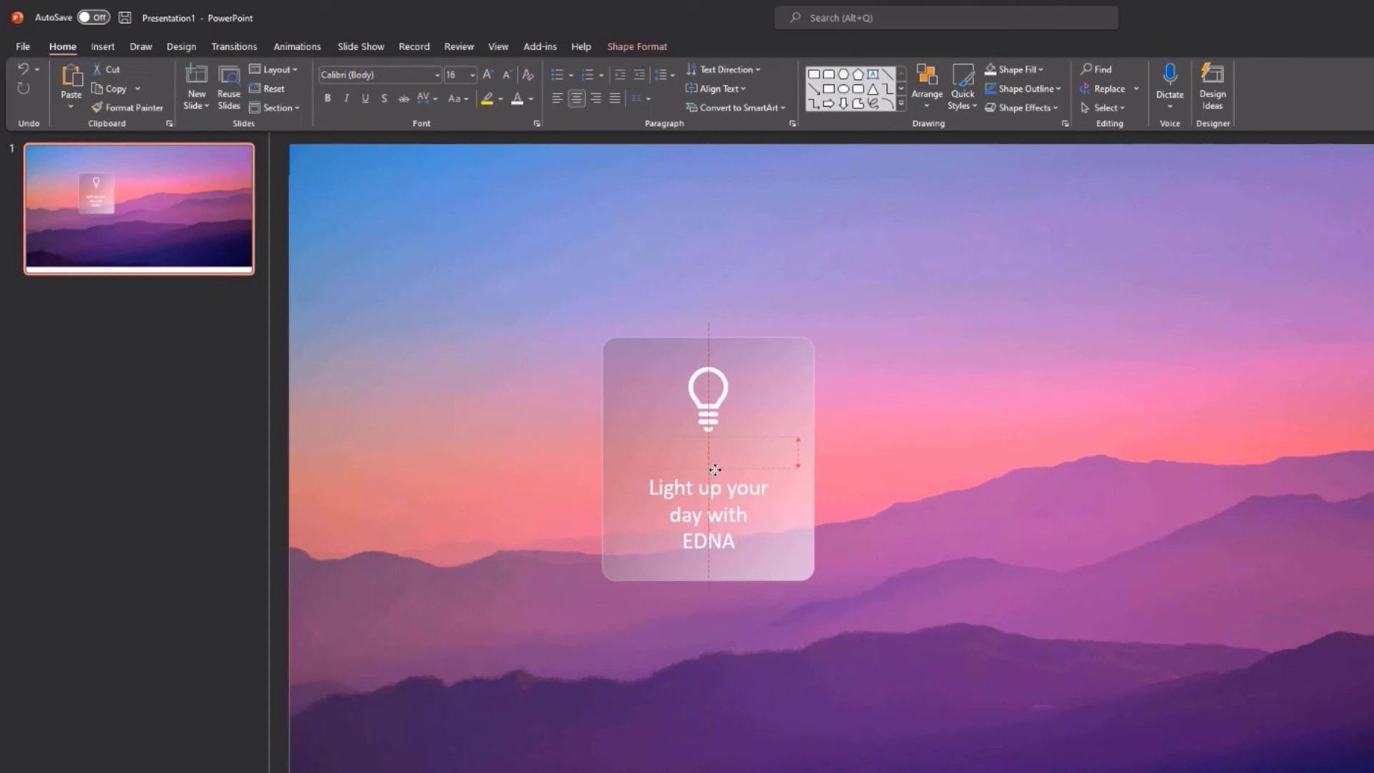
{"action": "left_click", "coordinate": [439, 432]}
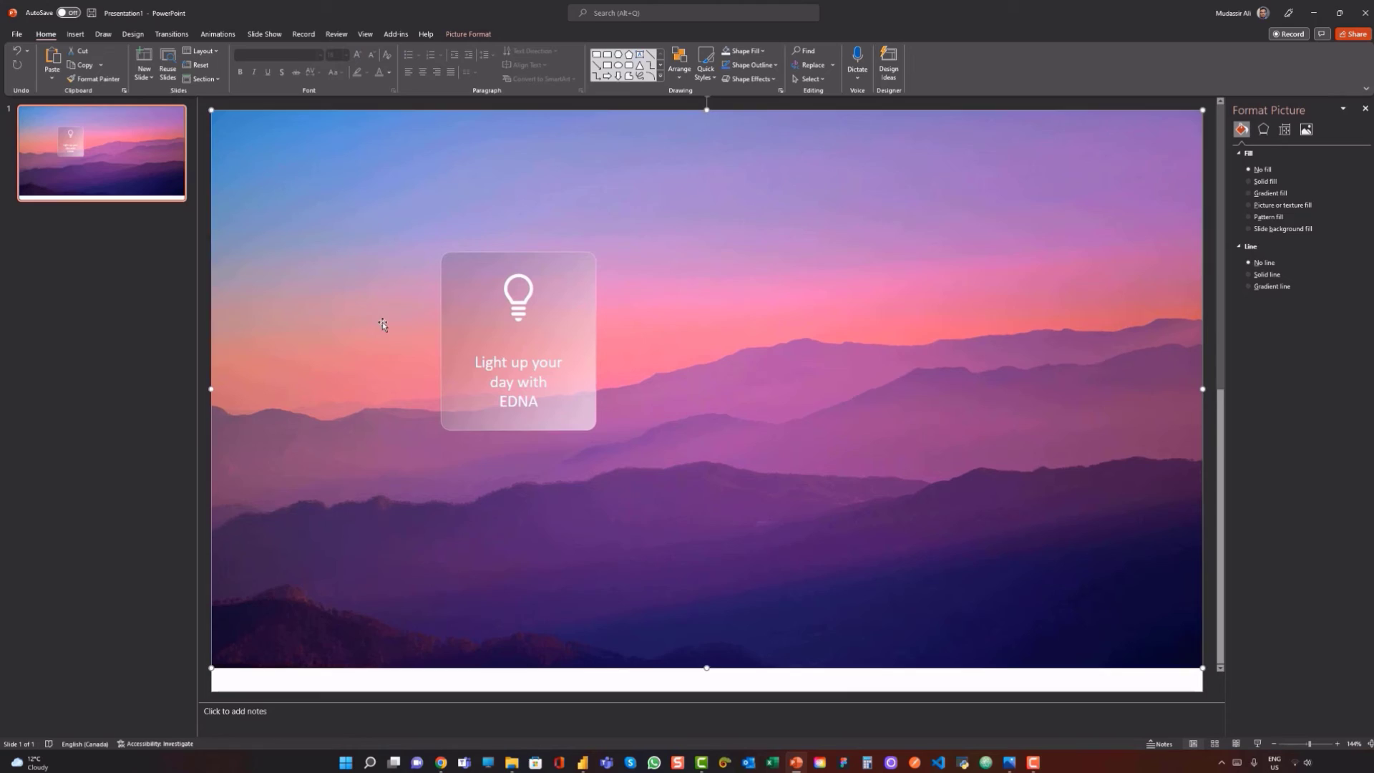
{"action": "left_click", "coordinate": [616, 446]}
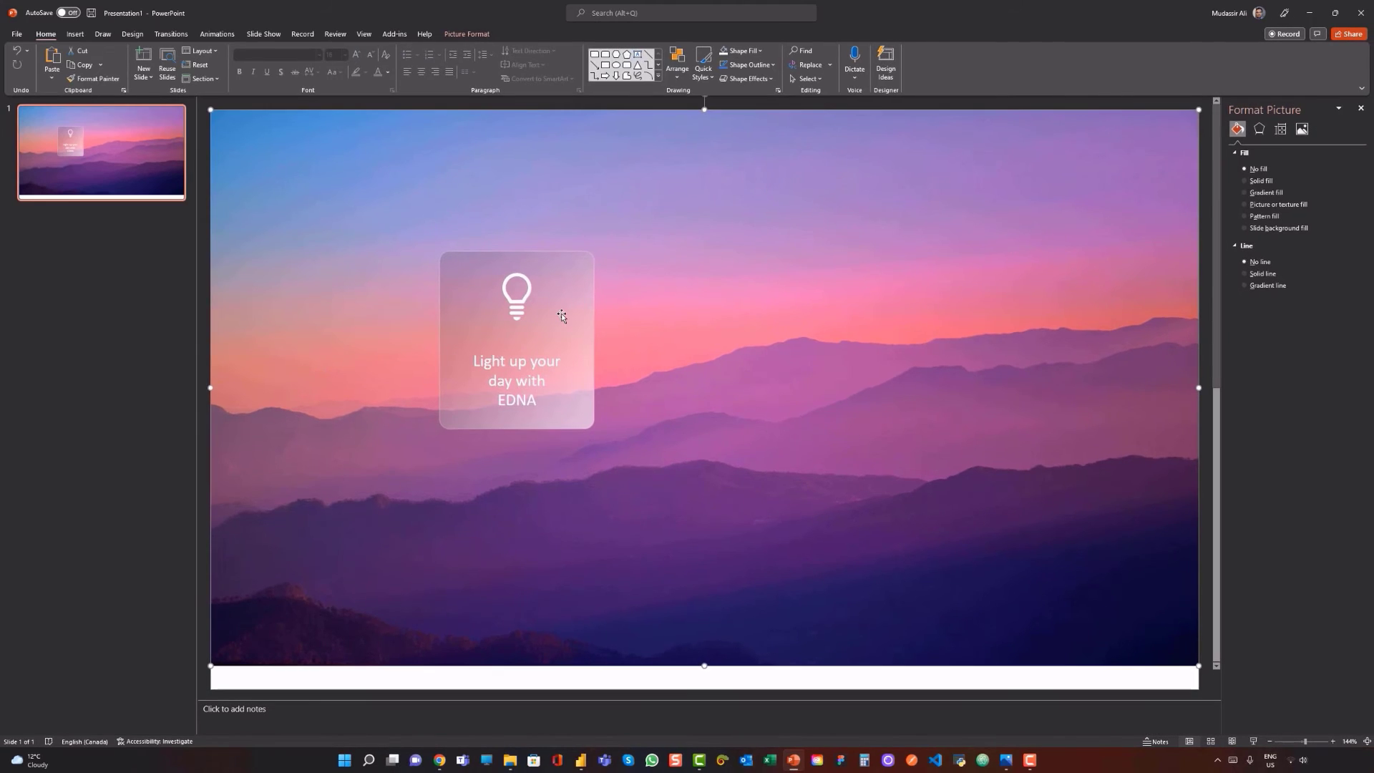
{"action": "left_click", "coordinate": [349, 349]}
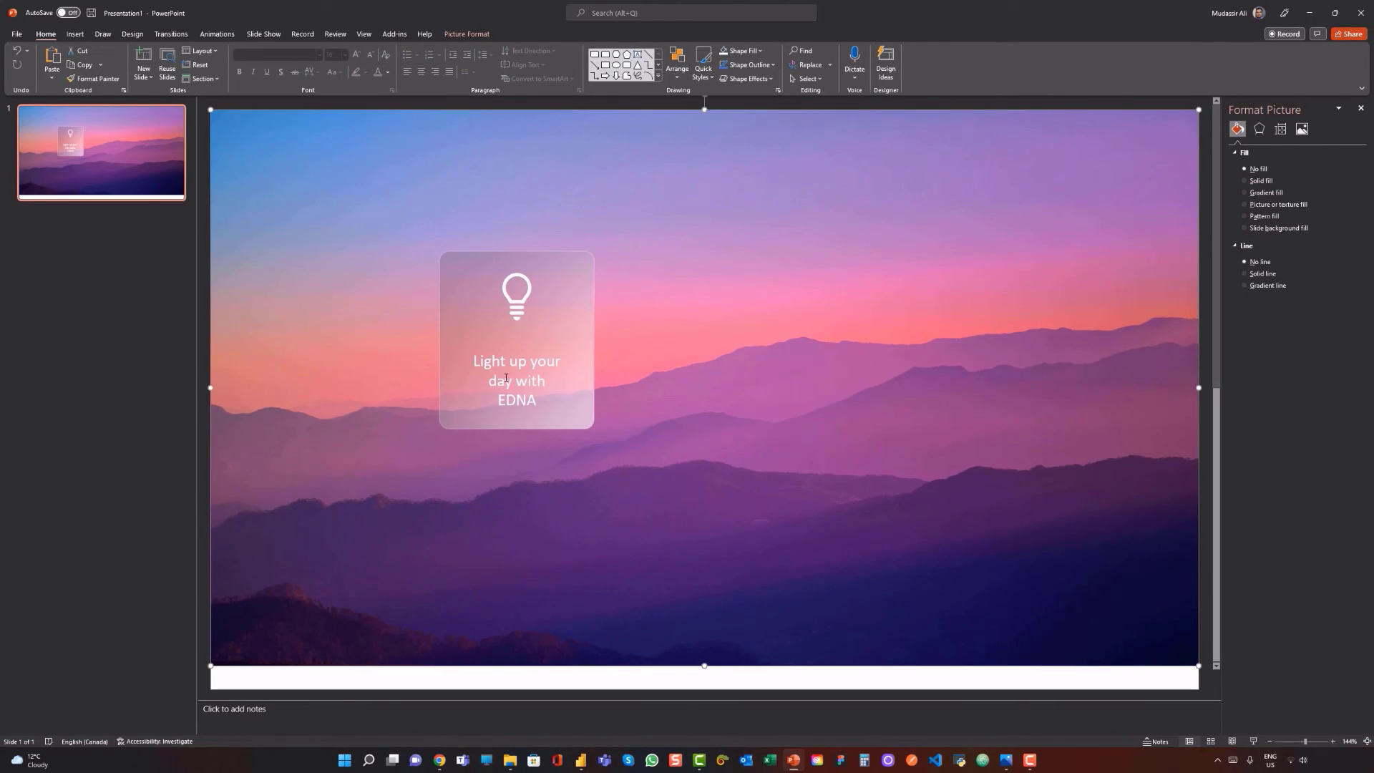